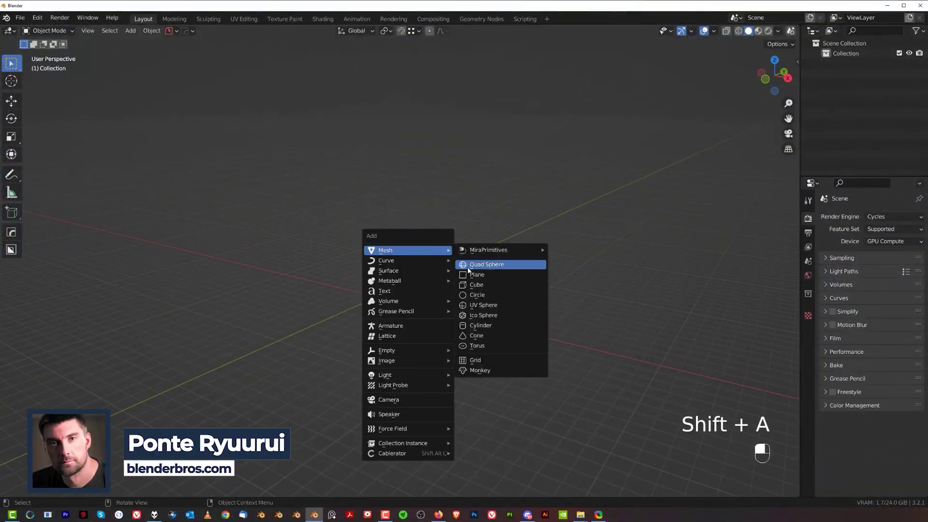
Add a plane and extrude one of its side edges outward along X.
click(473, 271)
key(Tab)
middle_drag(441, 384, 465, 303)
scroll(459, 301, up, 3)
click(451, 324)
key(e)
middle_click(495, 306)
click(539, 333)
Lower the extruded side edge and symmetrize the mesh across X with MACHIN3 Symmetrize.
middle_drag(538, 334, 538, 312)
key(g)
middle_click(538, 329)
click(537, 349)
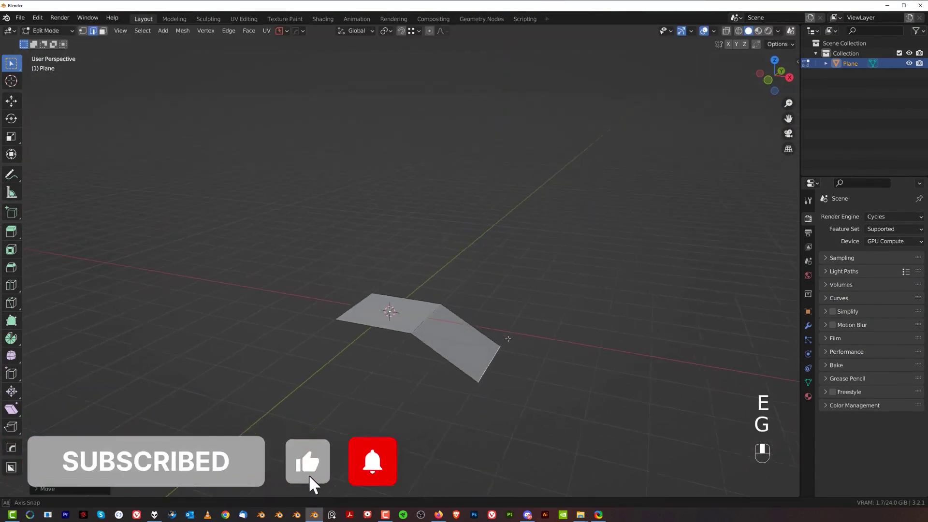
middle_drag(538, 349, 614, 367)
key(alt+x)
middle_drag(218, 383, 354, 462)
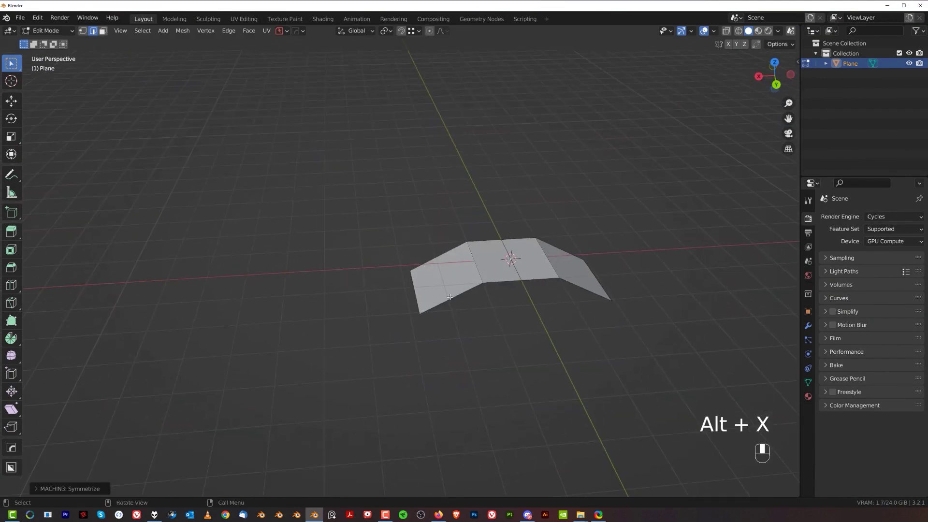
Extrude the edges at one open end about 2 m along Y and raise them.
middle_drag(589, 287, 559, 314)
key(e)
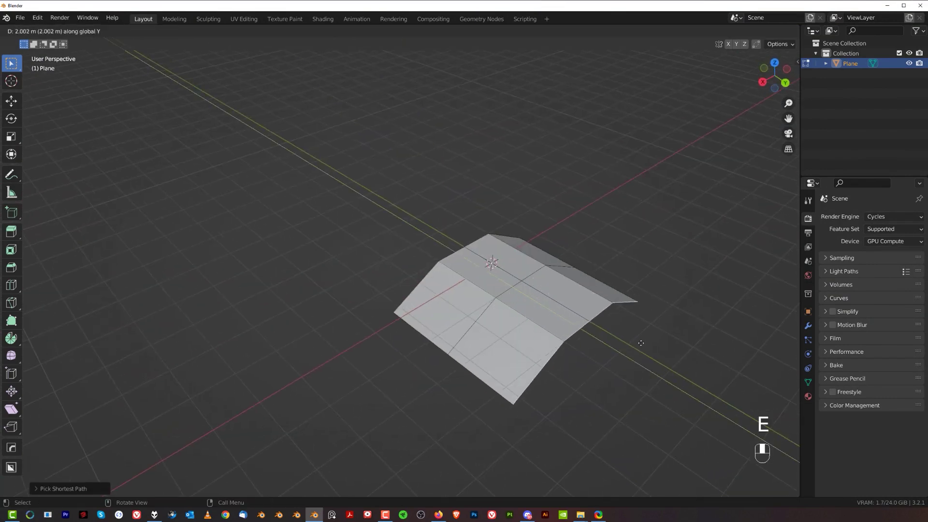
click(660, 342)
key(g)
click(594, 317)
Symmetrize the mesh across Y and lower the mirrored end's edges along Z.
key(alt+x)
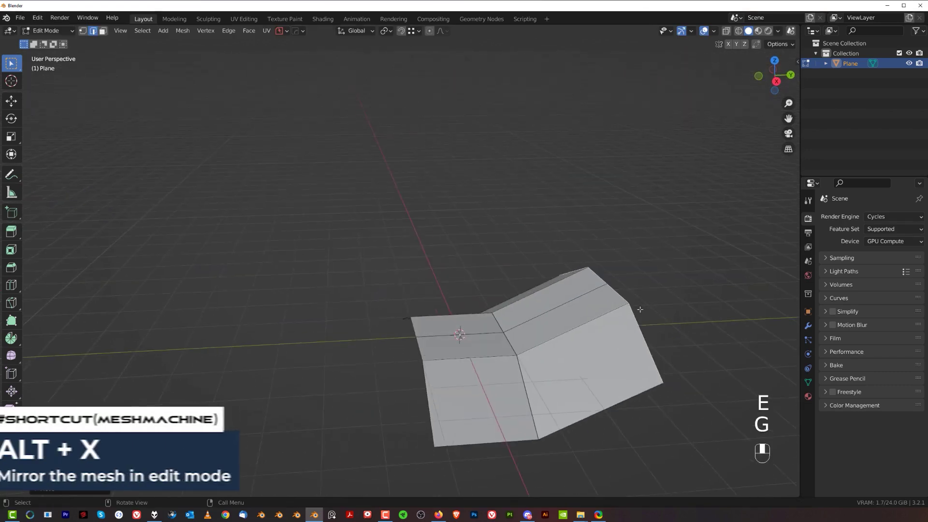
middle_drag(635, 307, 234, 230)
middle_drag(392, 272, 362, 333)
key(g)
key(z)
click(359, 349)
Add a level 3 Subdivision modifier to the plane in Object Mode and shade it smooth.
key(Tab)
middle_drag(471, 286, 659, 292)
key(ctrl+3)
middle_drag(589, 288, 456, 236)
right_click(448, 272)
click(453, 273)
scroll(453, 274, up, 3)
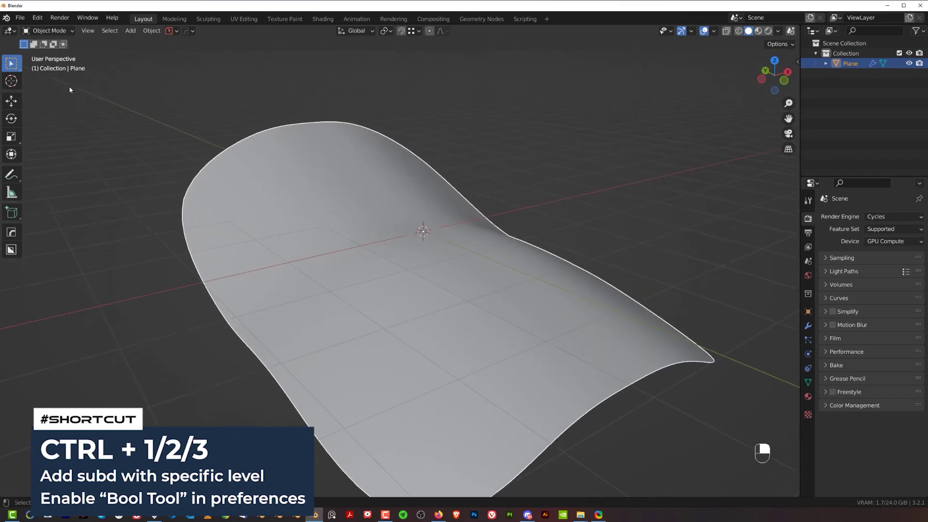
Open the add-ons section of the preferences for a look and close it again.
click(37, 18)
click(66, 161)
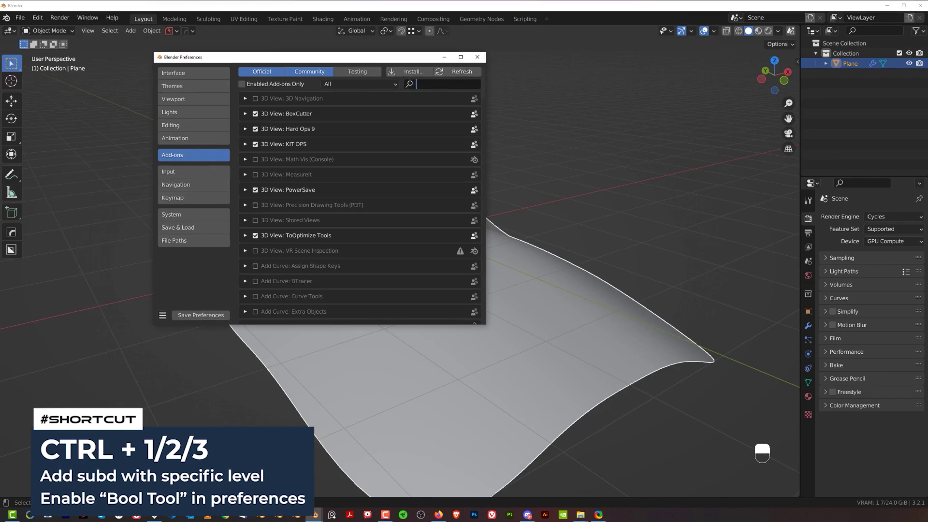
click(482, 56)
Widen the properties editor and set the plane's Subdivision viewport level to 3.
key(ctrl+3)
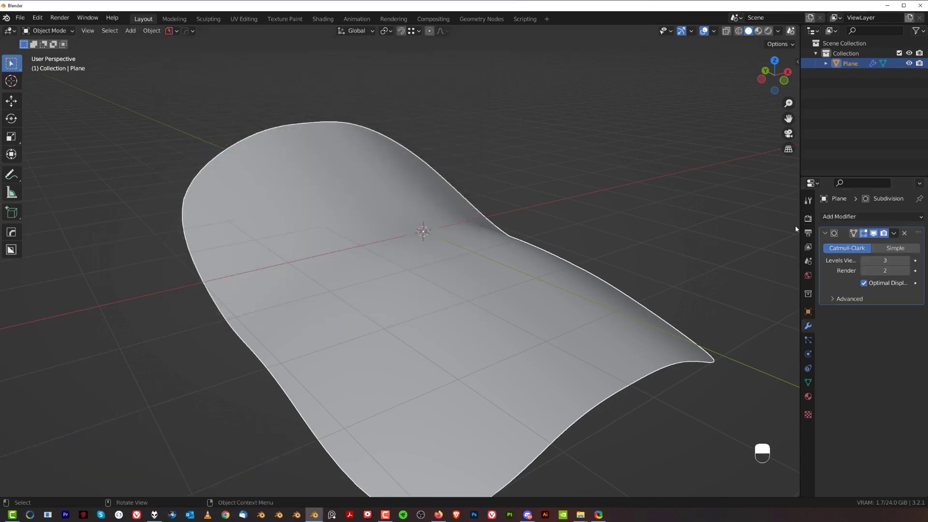
drag(801, 167, 725, 168)
key(ctrl+1)
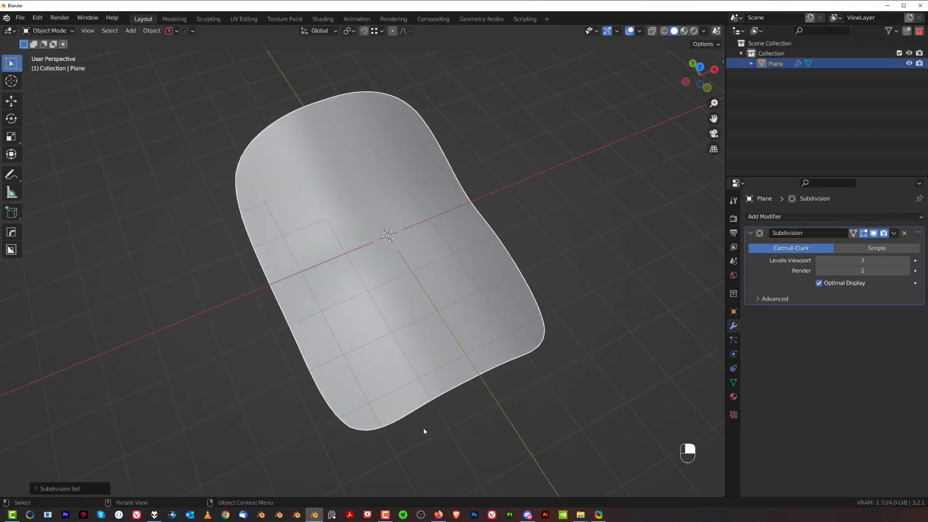
Duplicate the plane in place as a hidden backup named b.
middle_drag(355, 383, 374, 323)
middle_drag(374, 260, 385, 245)
key(shift+d)
right_click(442, 148)
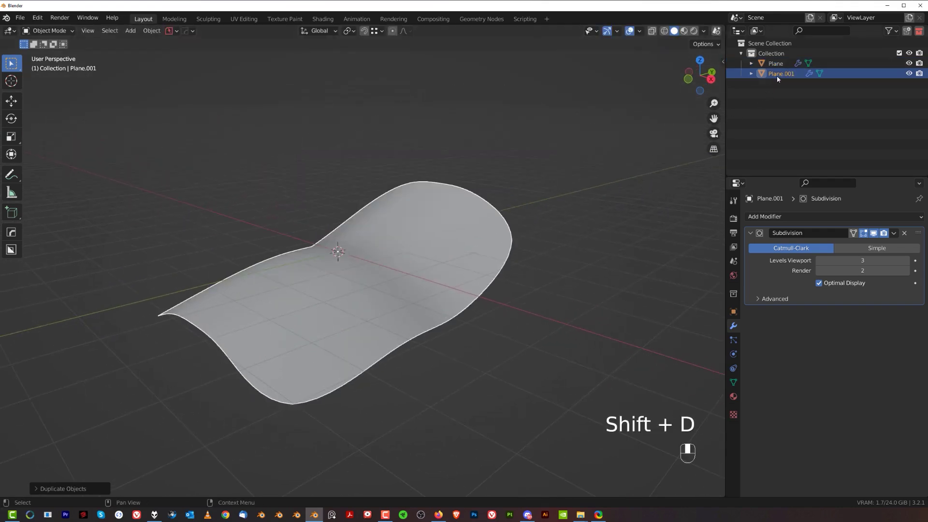
text(b)
key(Return)
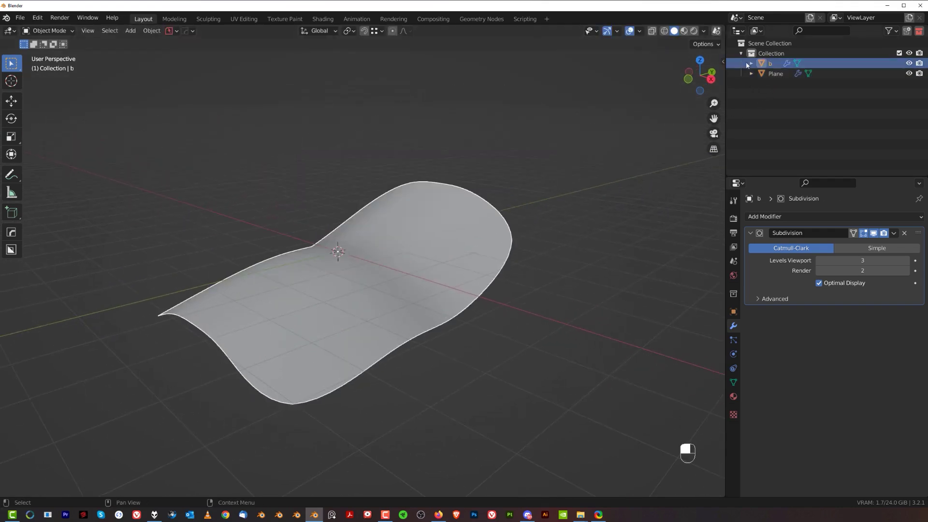
click(907, 64)
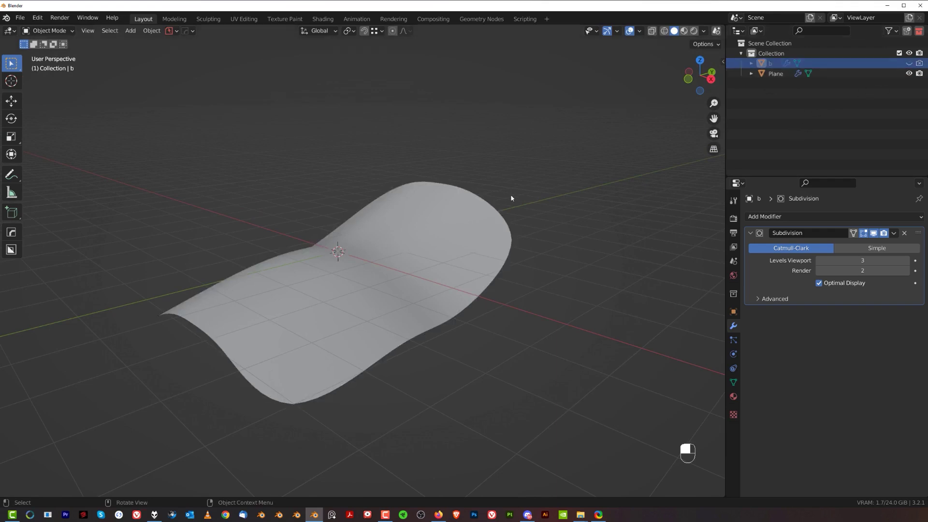
Add supporting loop cuts to the original plane close to its lowered end and one long side.
scroll(430, 225, up, 3)
scroll(420, 252, down, 3)
click(408, 269)
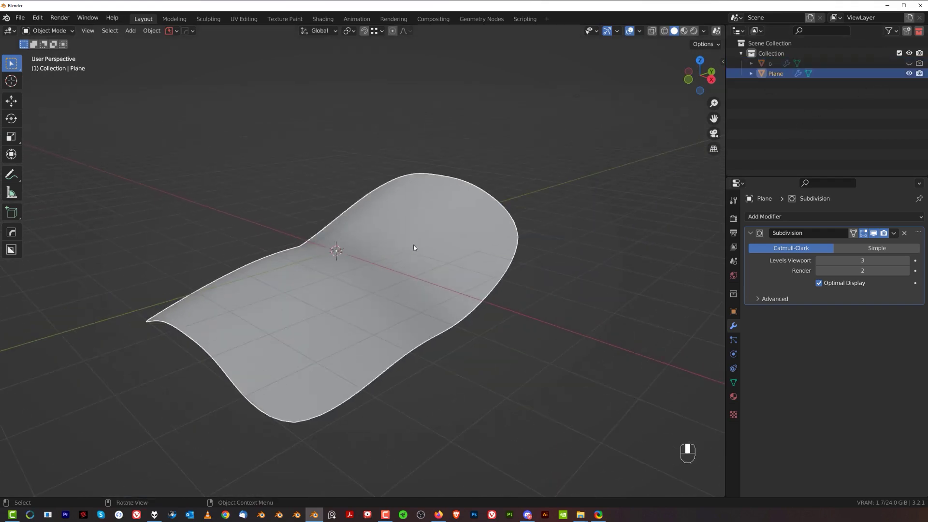
key(Tab)
middle_drag(407, 267, 425, 293)
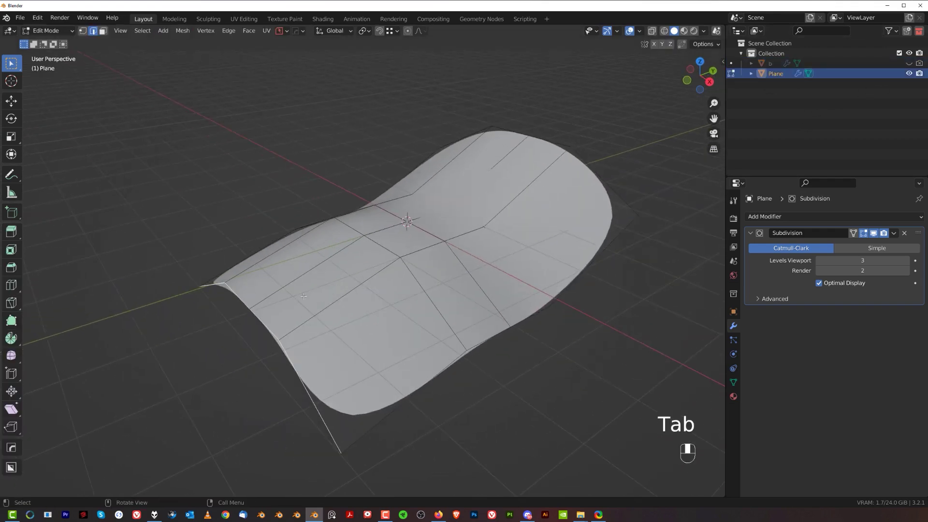
click(282, 257)
click(276, 287)
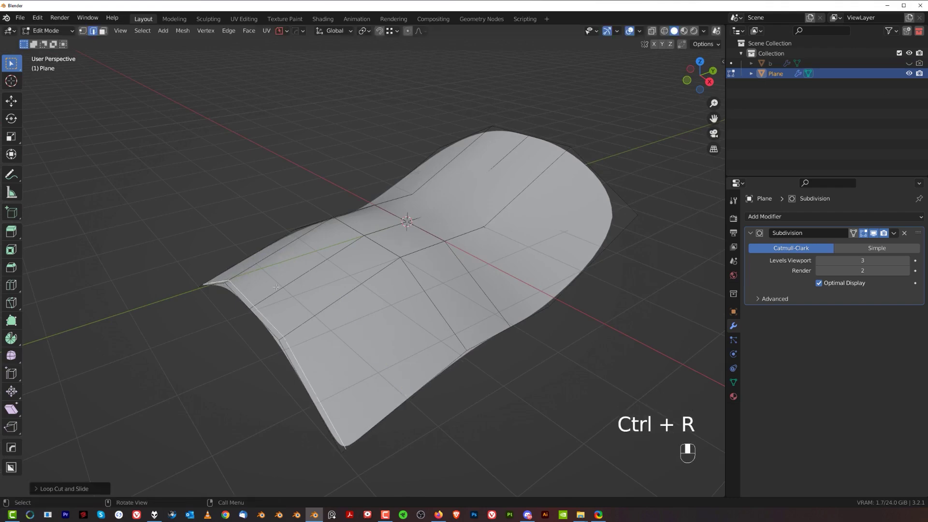
click(450, 314)
click(466, 351)
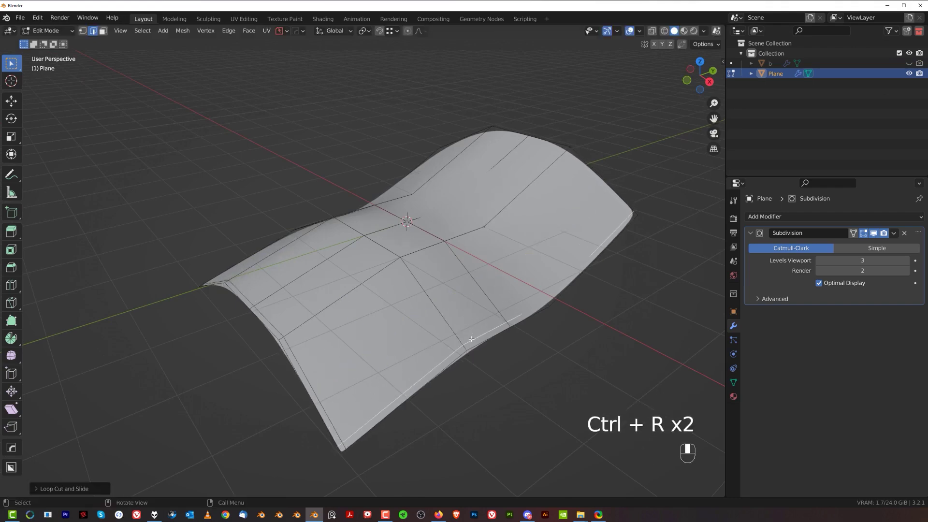
Add a loop cut on each side of the crosswise bend nearest the lowered end.
middle_drag(465, 351, 408, 266)
key(ctrl+r)
click(394, 263)
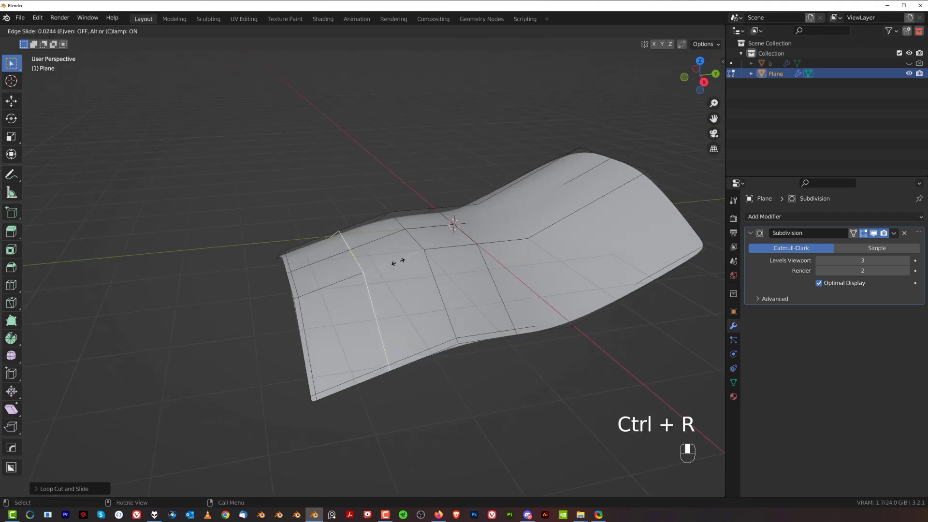
click(454, 257)
click(450, 249)
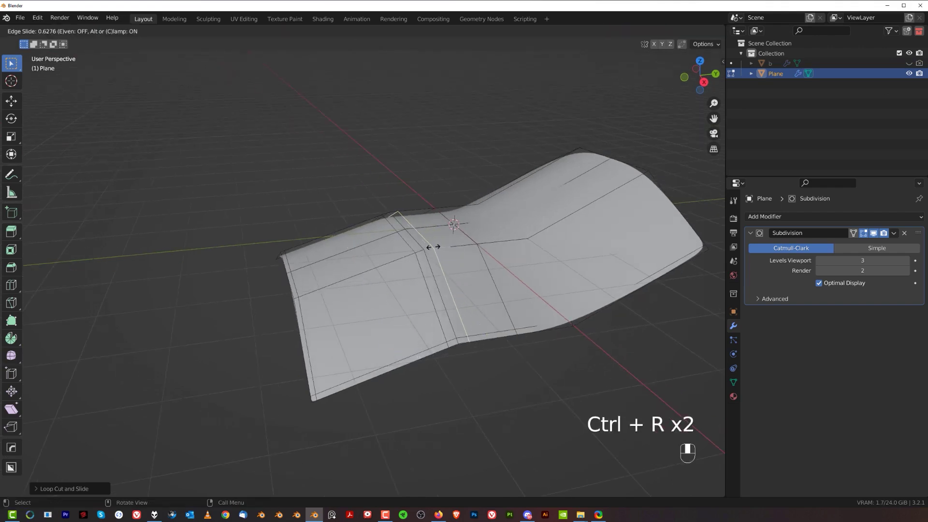
click(462, 228)
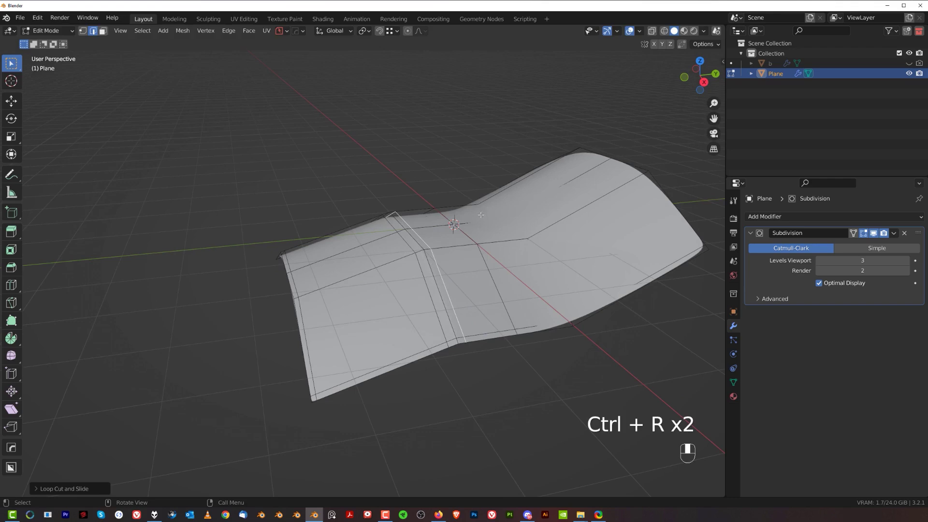
Add a loop cut on each side of the second crosswise bend and return to Object Mode.
key(ctrl+r)
click(464, 224)
key(ctrl+r)
click(491, 213)
click(485, 224)
key(Tab)
Compare the sharpened plane with the backup copy b by toggling the backup's visibility.
middle_drag(462, 186, 352, 233)
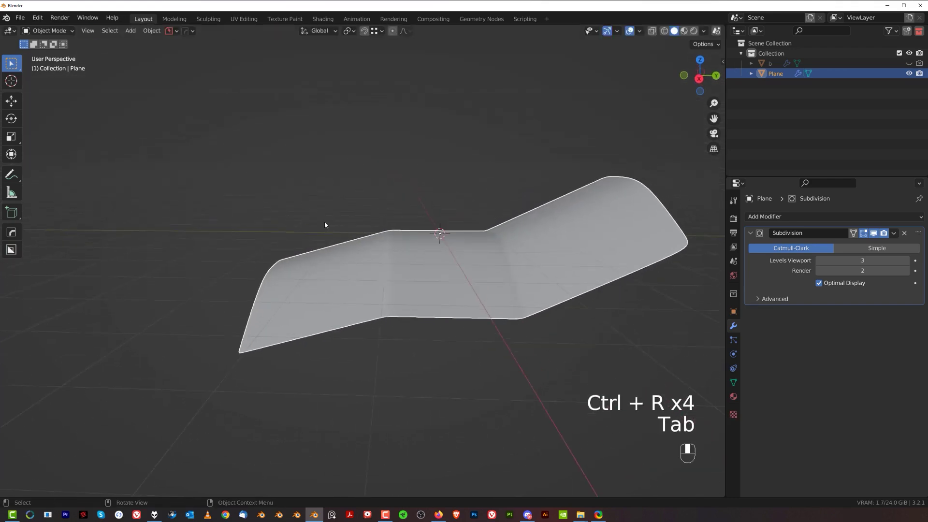
click(908, 64)
scroll(454, 173, up, 1)
middle_drag(454, 172, 530, 214)
scroll(530, 214, down, 2)
shift+middle_drag(443, 239, 433, 244)
Add loop cuts on both sides of the plane's lengthwise bends.
key(Tab)
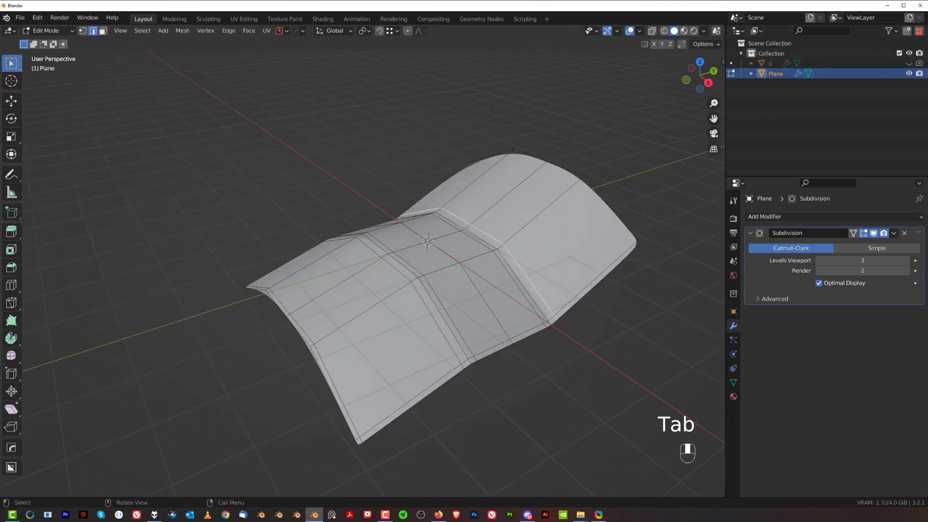
key(ctrl+r)
click(428, 285)
key(ctrl+r)
click(408, 268)
middle_drag(411, 273, 381, 287)
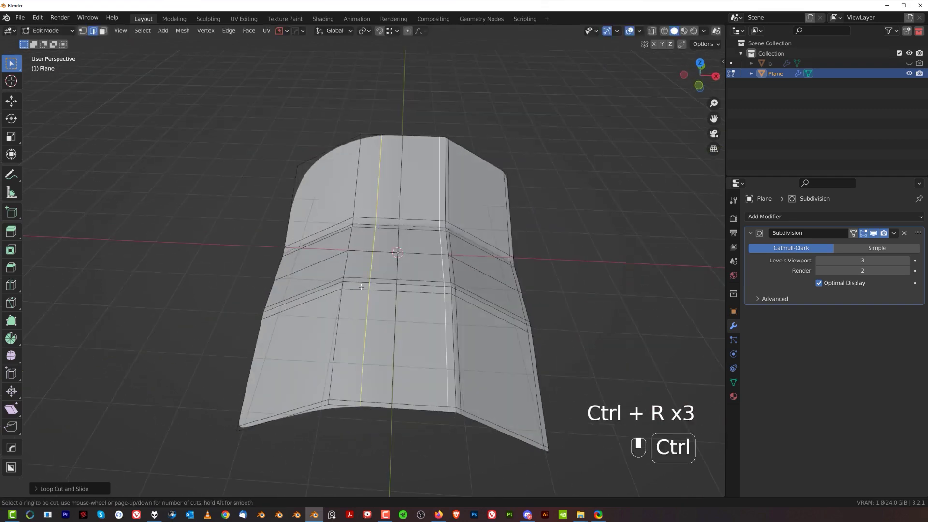
drag(361, 287, 325, 265)
key(ctrl+r)
Symmetrize the plane's mesh across X to carry the supporting edge loop over to the other long side.
key(Tab)
middle_drag(440, 207, 584, 252)
middle_drag(471, 250, 564, 277)
key(Tab)
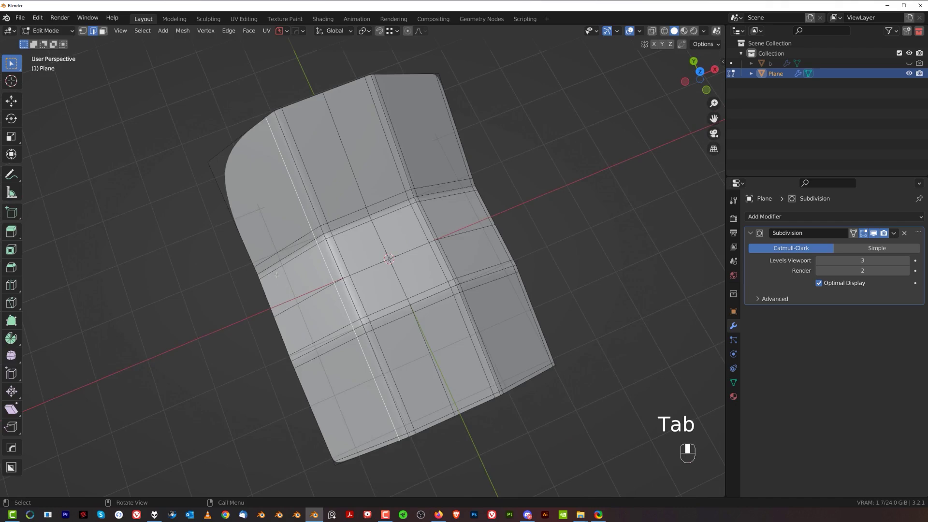
key(alt+x)
middle_drag(426, 230, 459, 167)
key(Tab)
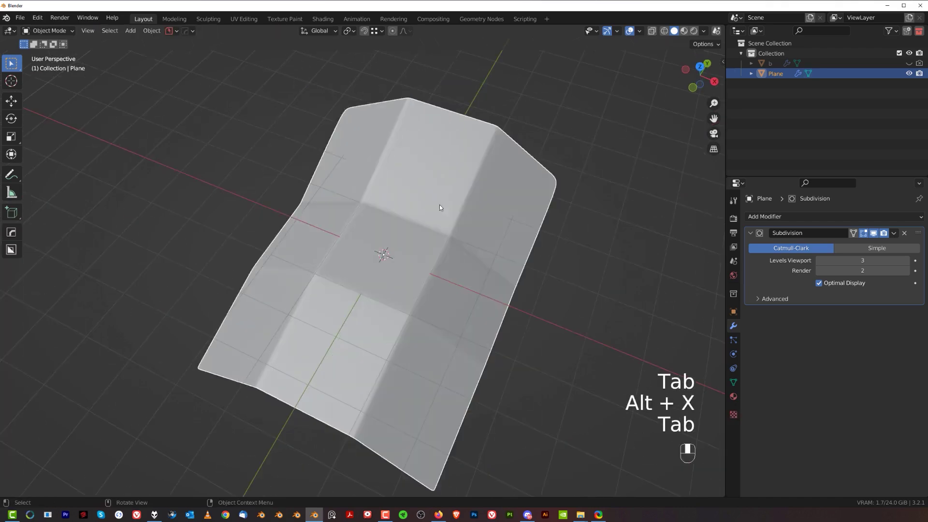
Add a Shrinkwrap modifier to the plane and set its target to b.
middle_drag(425, 203, 402, 187)
key(KP_5)
scroll(416, 270, up, 2)
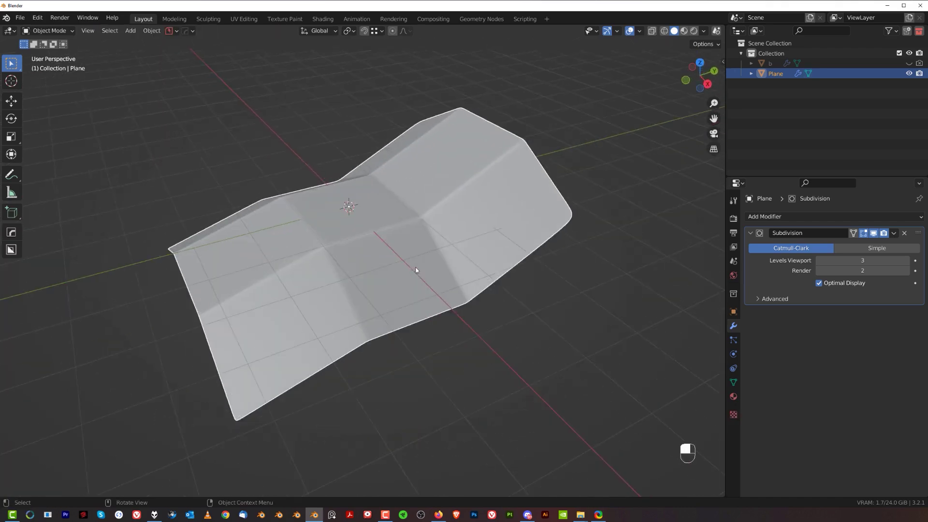
shift+middle_drag(415, 250, 454, 233)
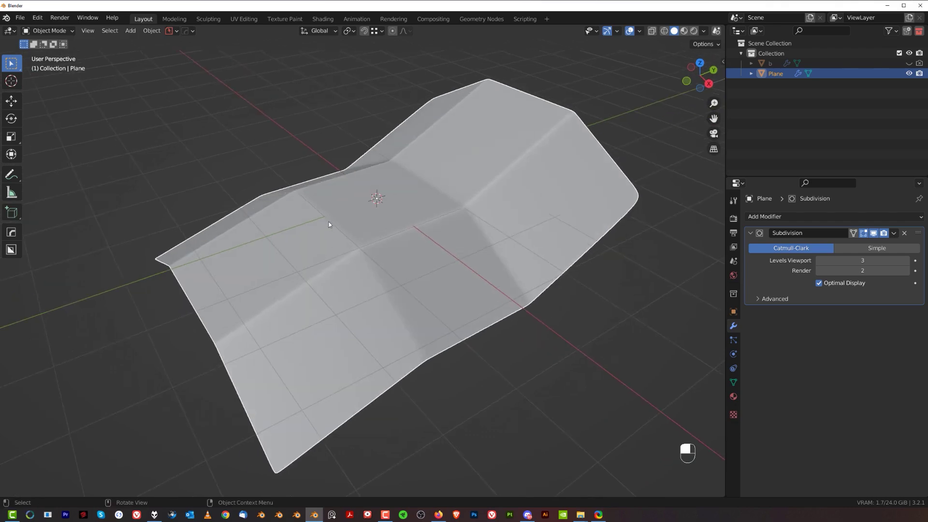
click(802, 217)
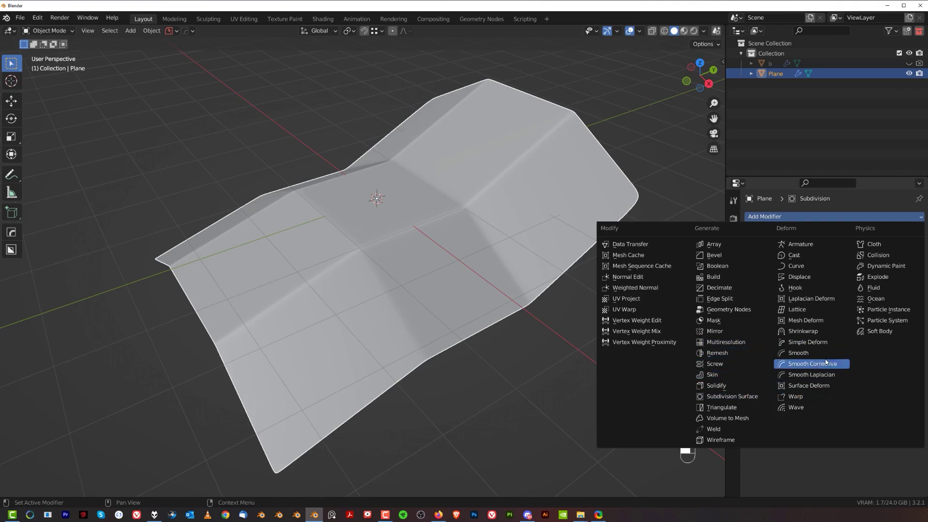
click(820, 331)
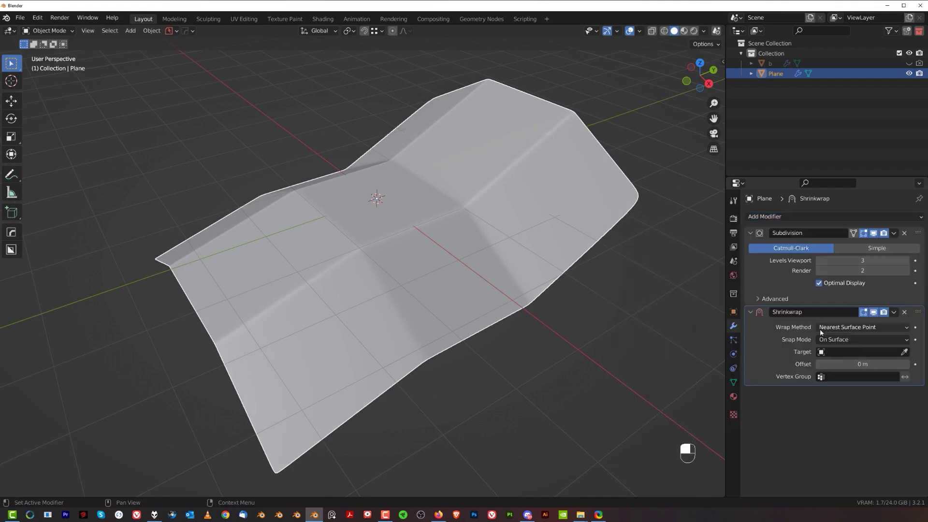
click(819, 354)
click(824, 364)
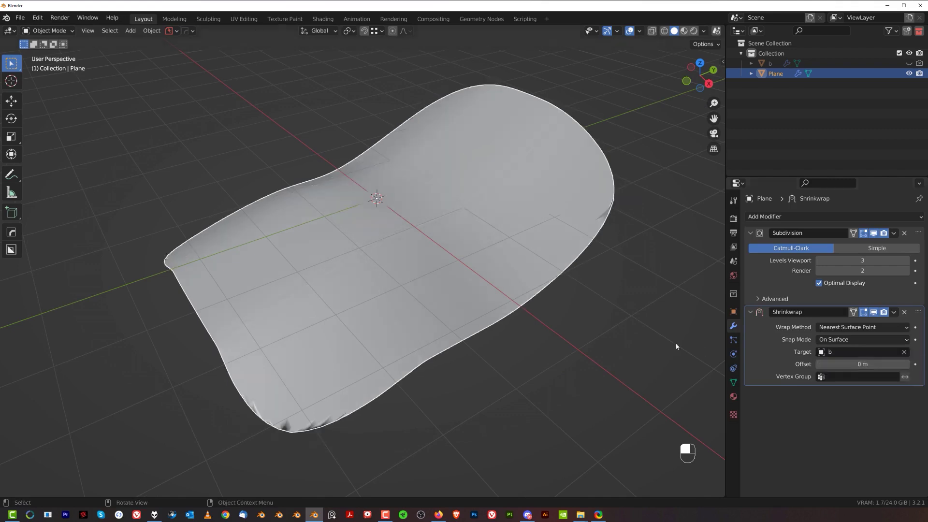
Examine the shrinkwrapped plane's surface and rounded corners from several angles and up close.
middle_drag(554, 334, 554, 143)
middle_drag(460, 262, 592, 223)
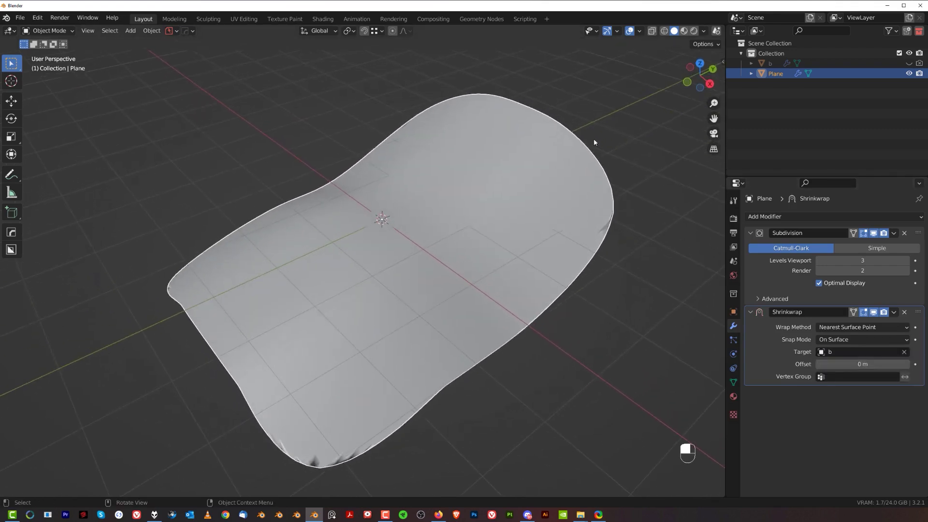
middle_drag(428, 324, 459, 229)
scroll(268, 400, up, 1)
scroll(315, 405, up, 1)
shift+middle_drag(516, 169, 441, 285)
scroll(361, 291, up, 2)
scroll(506, 242, down, 2)
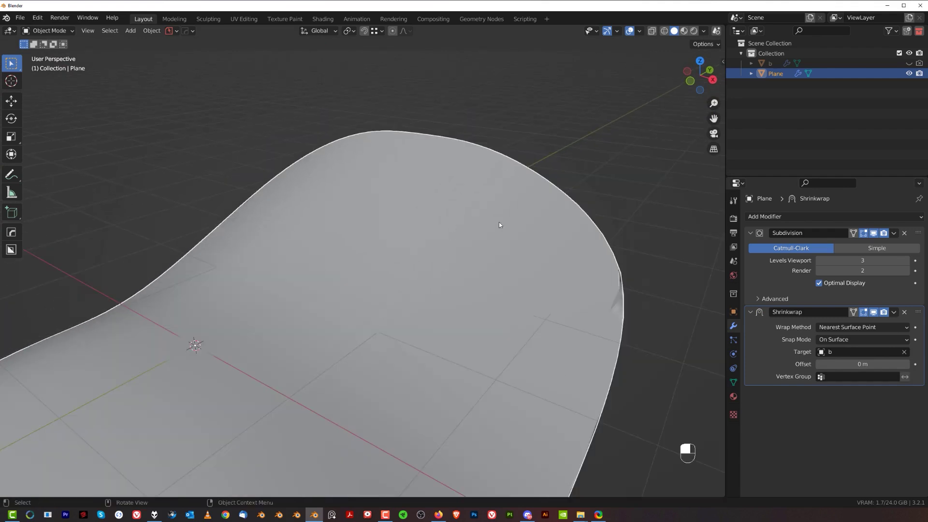
scroll(496, 224, up, 2)
shift+middle_drag(476, 201, 466, 213)
scroll(471, 193, down, 2)
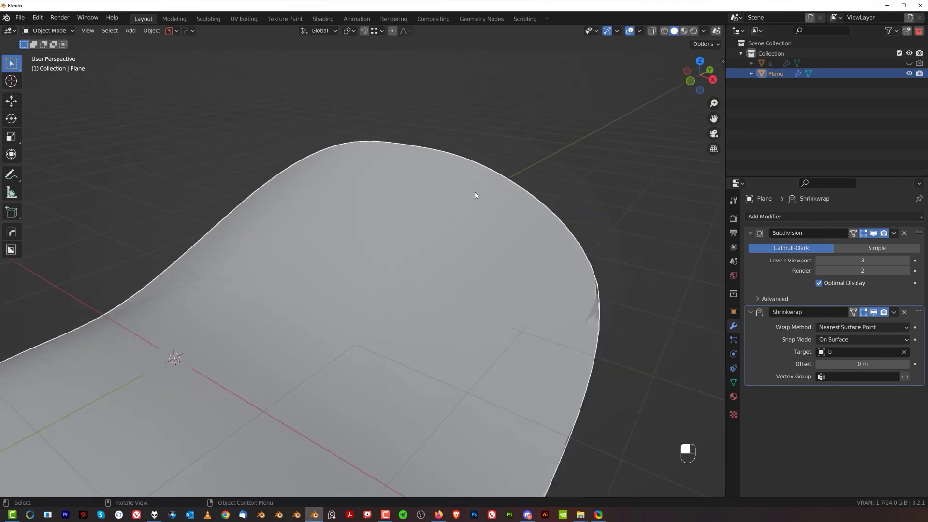
scroll(459, 201, up, 2)
Set the Subdivision viewport level of the hidden backup b to 4.
click(767, 65)
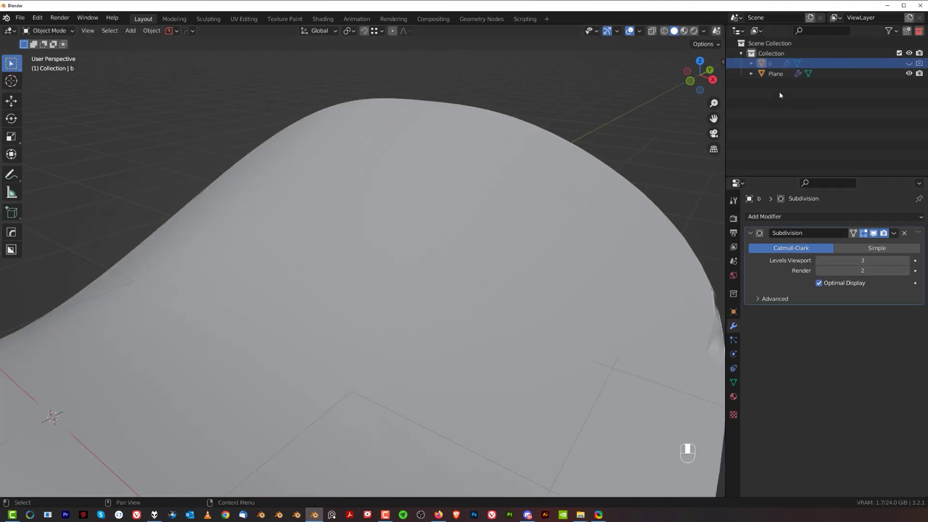
click(776, 73)
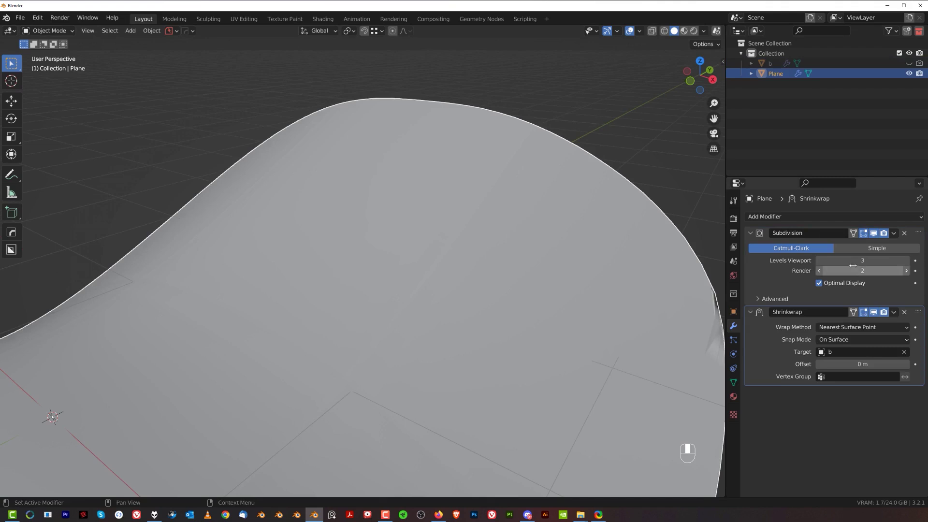
click(773, 63)
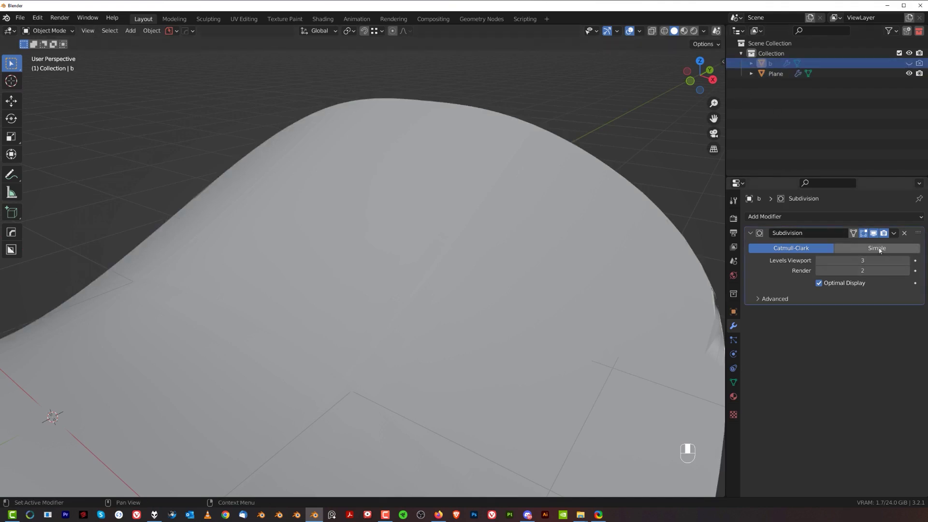
scroll(631, 276, down, 4)
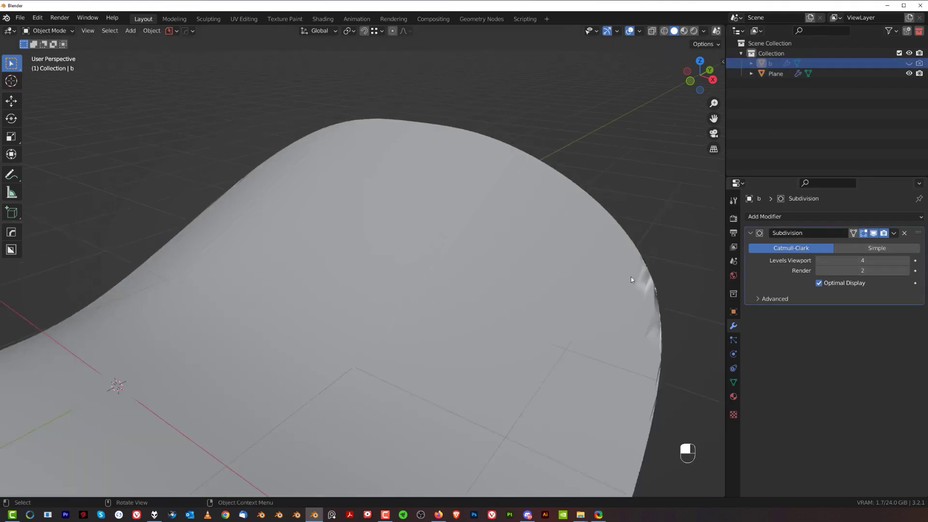
Add a supporting edge loop across the plane and slide it close to the far short end.
middle_drag(404, 267, 369, 262)
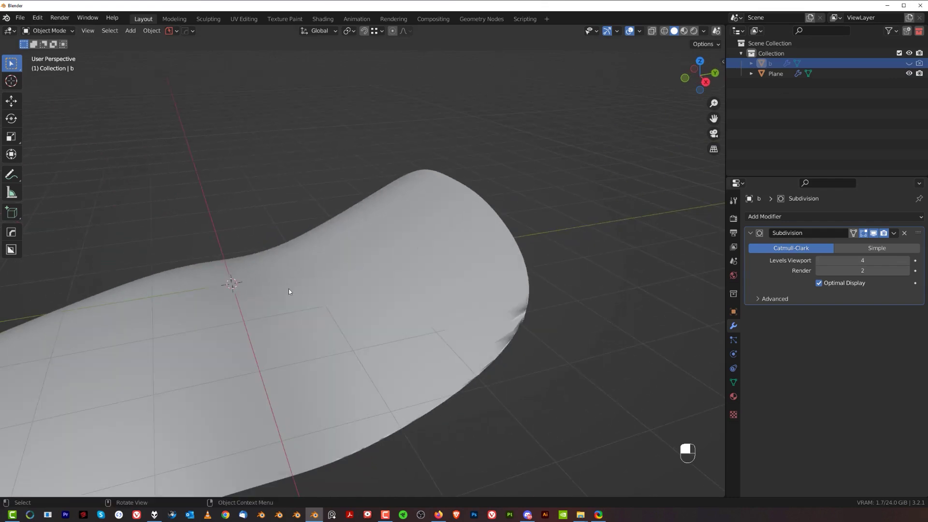
shift+middle_drag(427, 317, 452, 250)
scroll(451, 250, up, 3)
shift+middle_drag(556, 257, 444, 261)
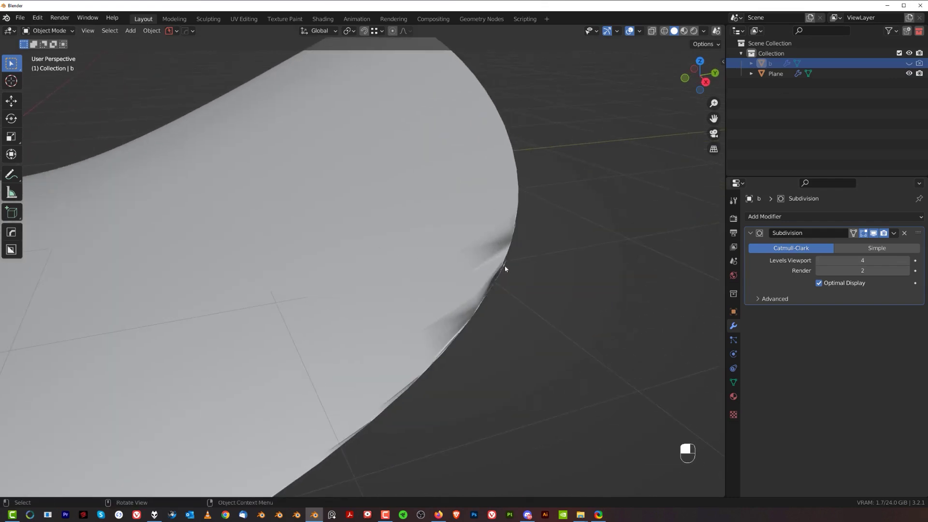
scroll(497, 228, down, 2)
key(Tab)
click(377, 219)
key(Tab)
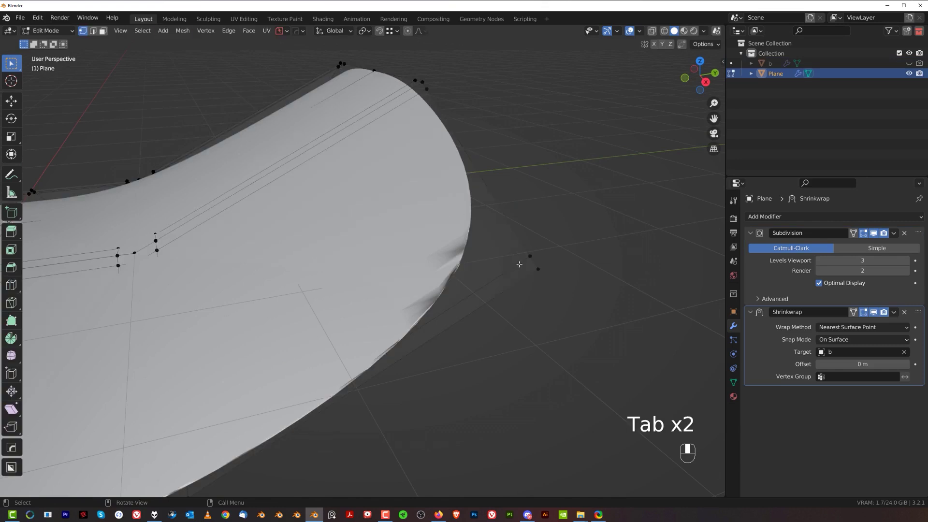
drag(381, 135, 428, 117)
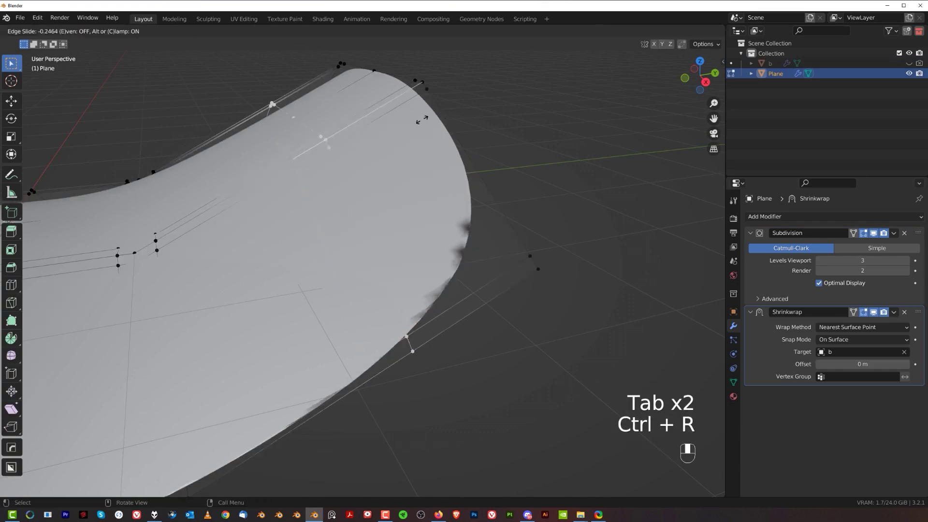
drag(521, 86, 494, 192)
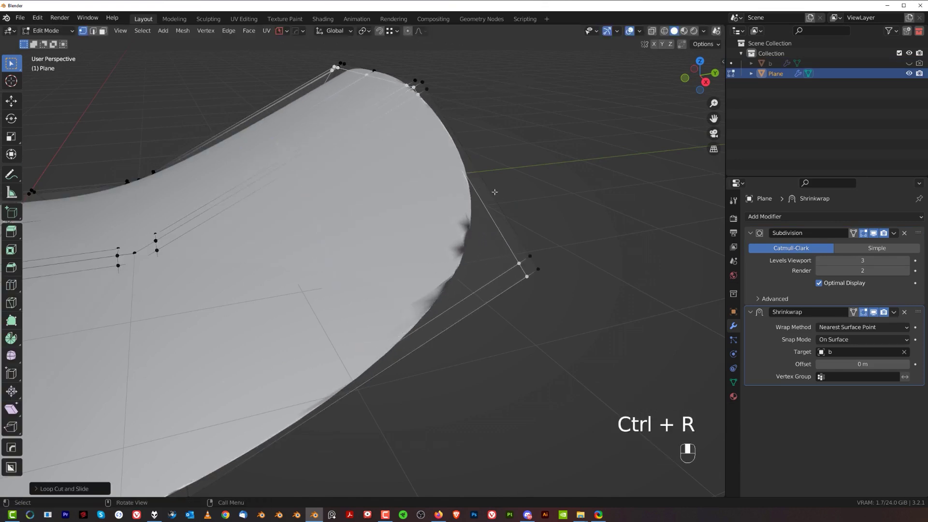
click(532, 260)
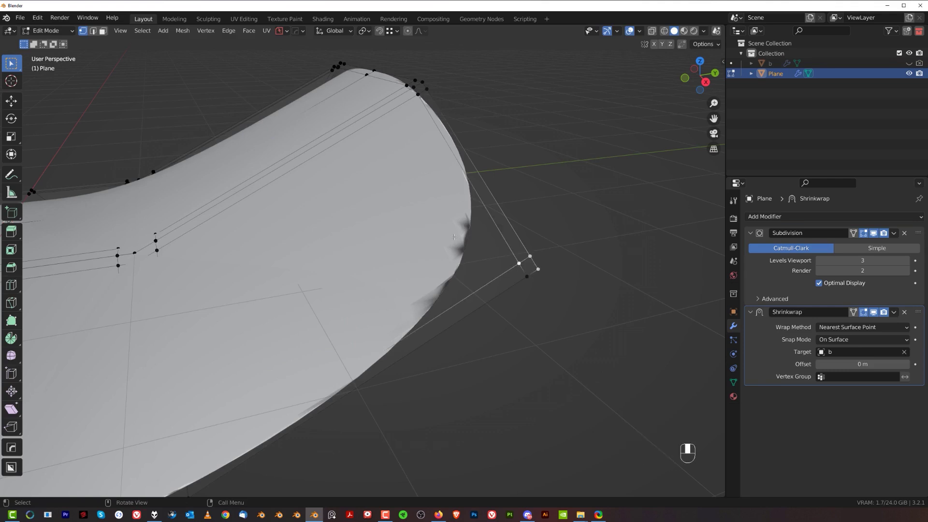
key(Tab)
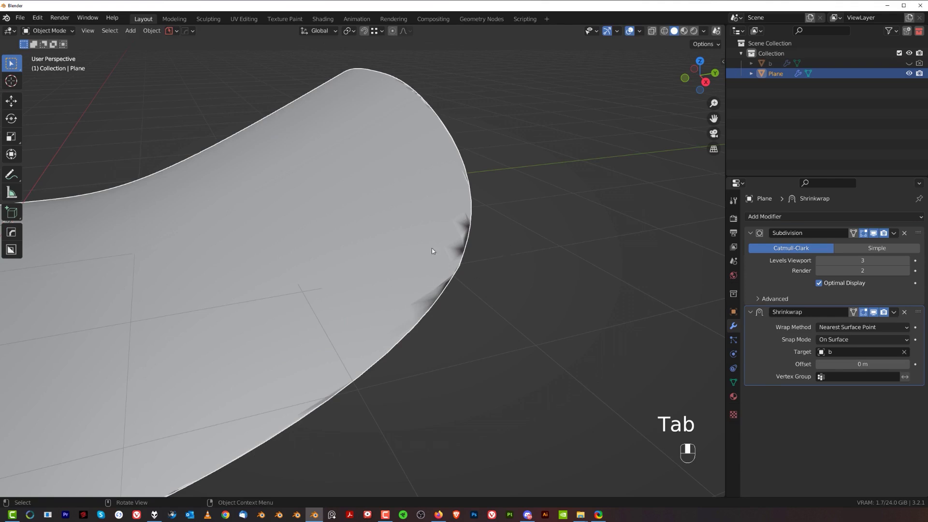
Duplicate the plane's Shrinkwrap modifier and apply the original one.
shift+middle_drag(449, 268, 594, 215)
scroll(329, 240, up, 2)
scroll(329, 241, down, 2)
click(893, 312)
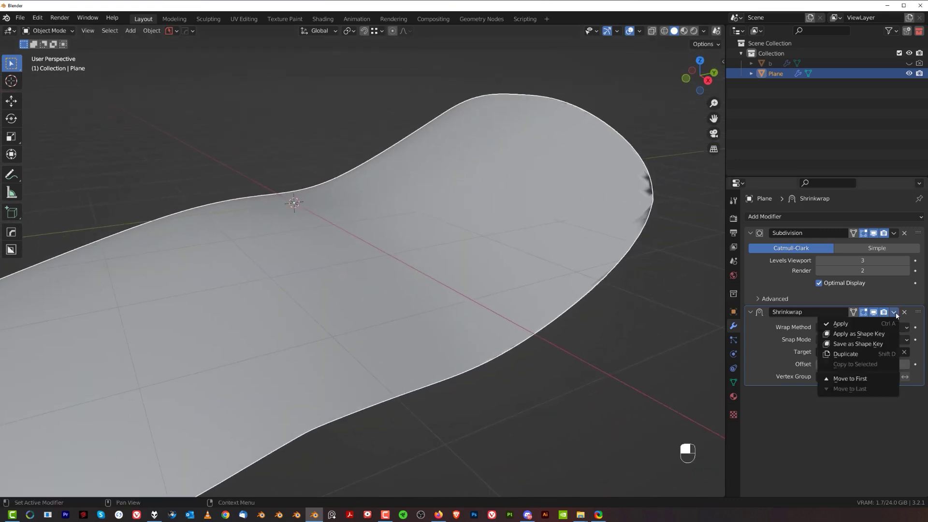
click(851, 354)
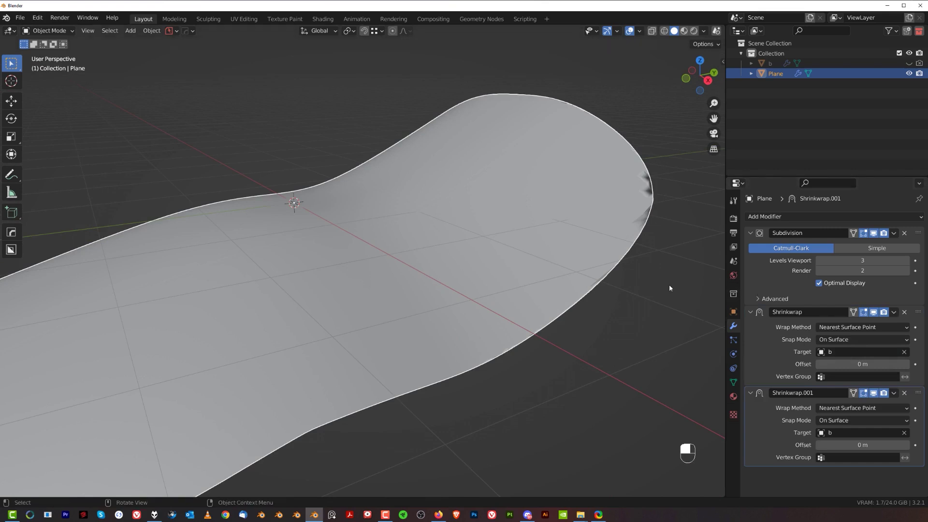
click(892, 314)
click(887, 325)
Create a new scene as a full copy of the current one.
scroll(563, 333, down, 2)
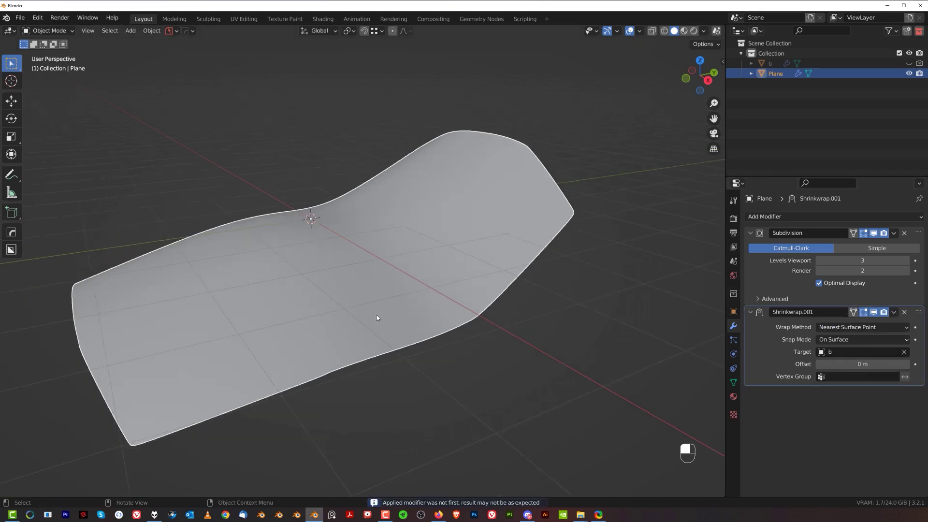
shift+middle_drag(363, 311, 426, 300)
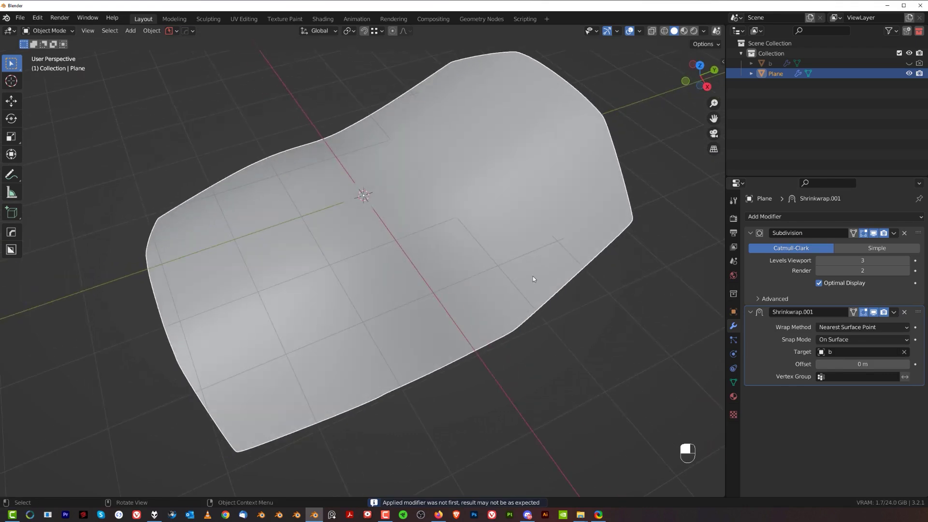
middle_drag(529, 273, 572, 118)
middle_drag(324, 259, 464, 211)
scroll(438, 152, up, 2)
scroll(450, 242, down, 2)
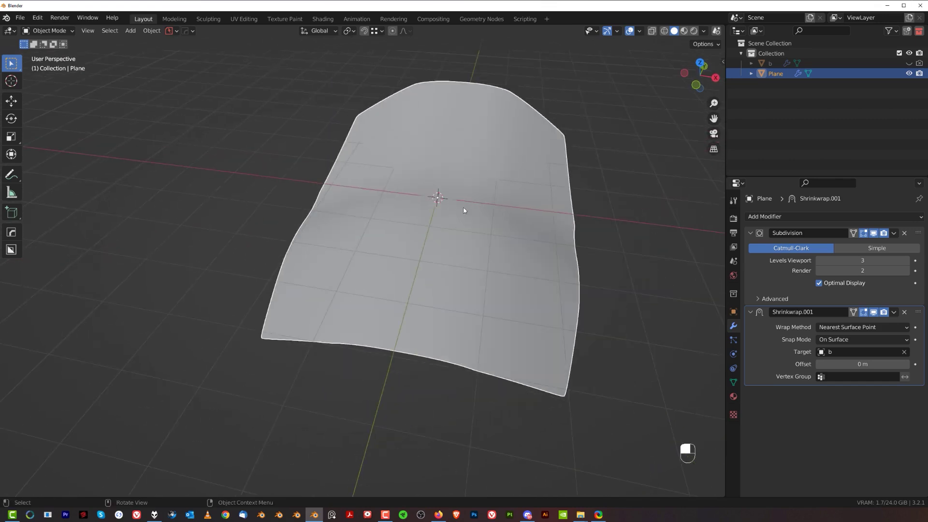
click(810, 18)
click(773, 70)
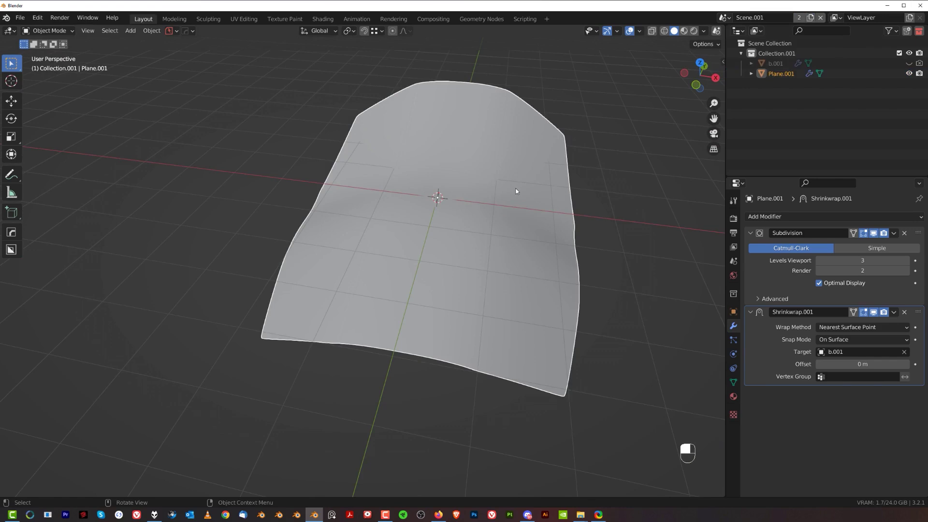
Delete the copied surface plane from the new scene and add a fresh mesh plane.
key(x)
middle_drag(382, 244, 372, 278)
key(shift+a)
click(474, 257)
Extrude one edge of the new plane about 1.7 m along X and symmetrize the mesh across X.
key(Tab)
scroll(384, 309, down, 3)
key(e)
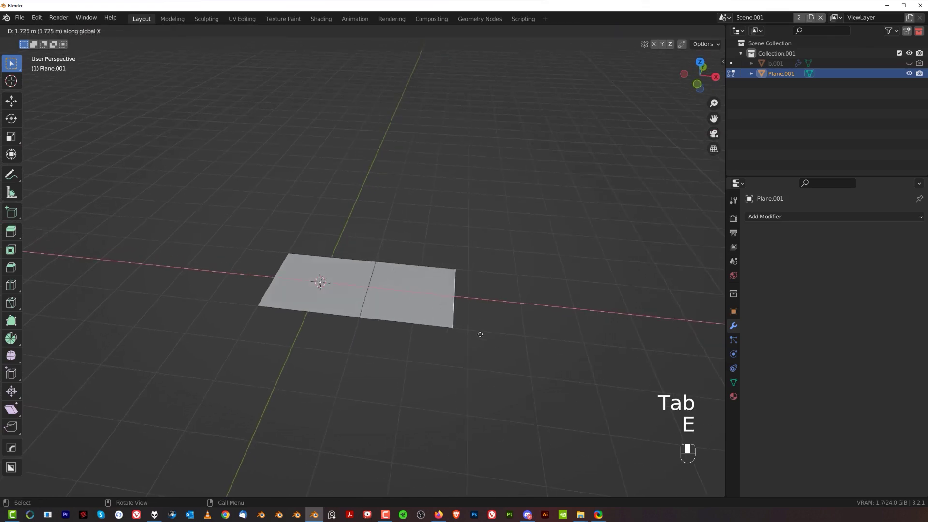
click(479, 333)
key(alt+x)
Select the chain of edges along one long side of the mesh and extrude it outward along Y.
middle_drag(356, 292, 242, 273)
click(420, 311)
ctrl+click(486, 231)
middle_drag(487, 231, 493, 278)
key(e)
click(567, 305)
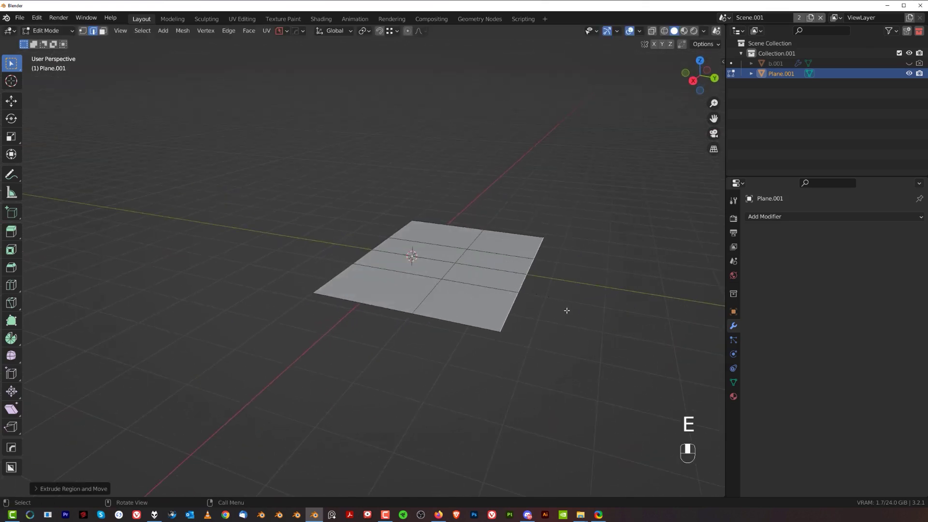
key(s)
click(607, 310)
key(g)
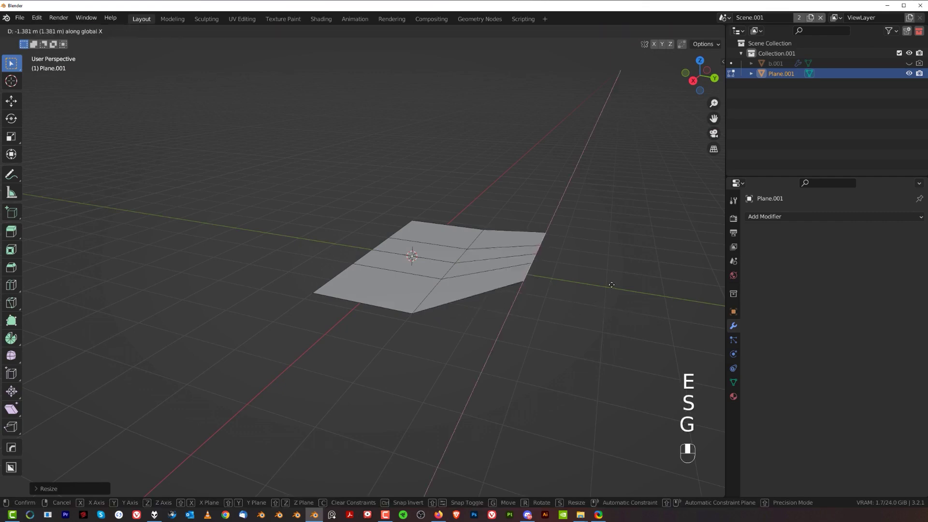
click(517, 280)
middle_drag(516, 279, 470, 328)
key(ctrl+z)
key(ctrl+z)
Shorten and lower the extruded side along Z, and symmetrize the mesh to the opposite long side.
middle_drag(522, 315, 535, 290)
key(s)
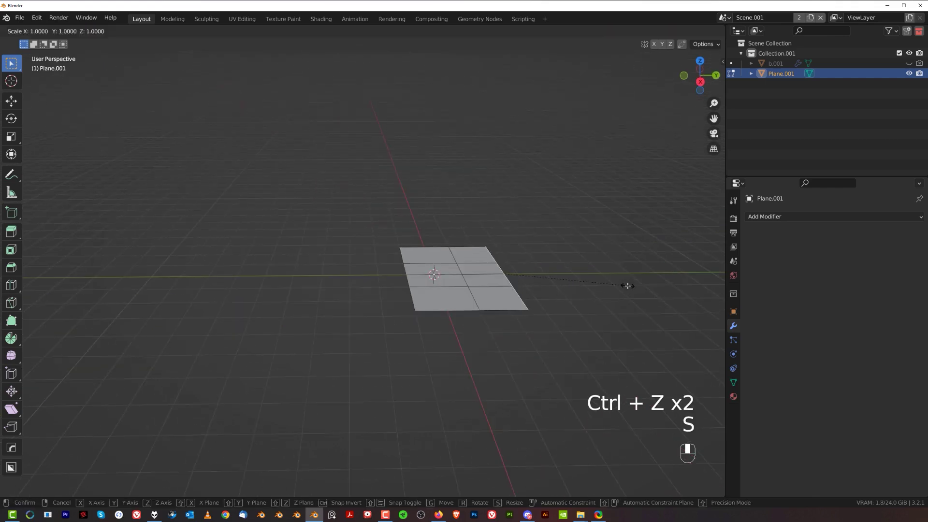
click(584, 284)
key(g)
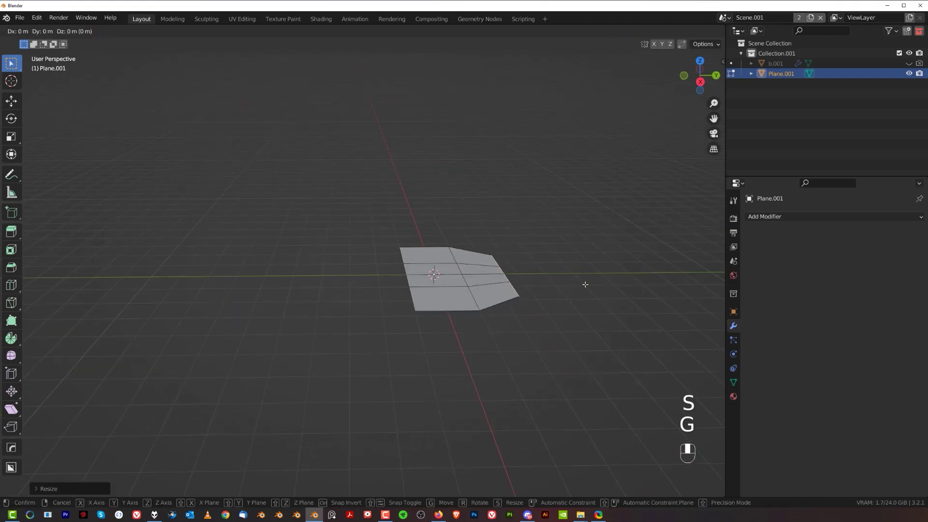
key(z)
click(581, 314)
key(alt+x)
Add a level 3 Subdivision modifier to the folded plane and shade it smooth.
key(Tab)
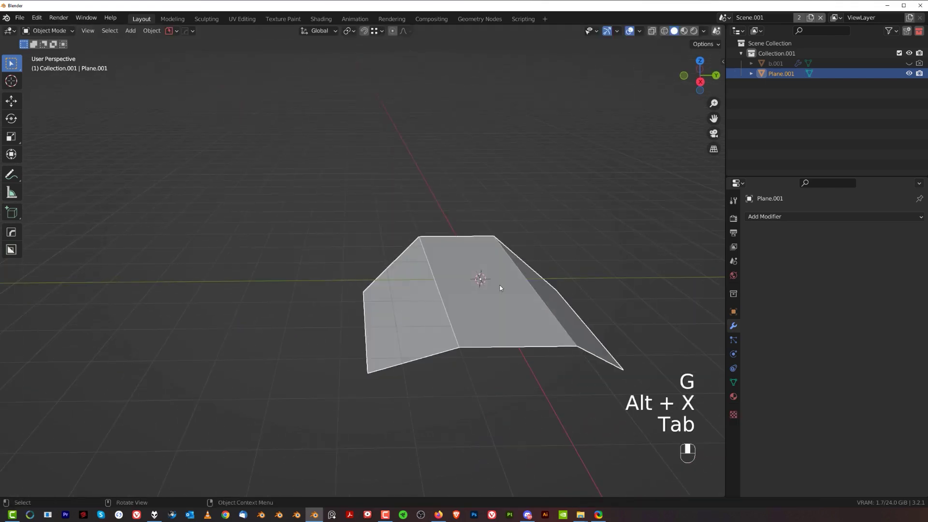
key(ctrl+3)
middle_drag(481, 289, 435, 255)
right_click(522, 295)
click(512, 283)
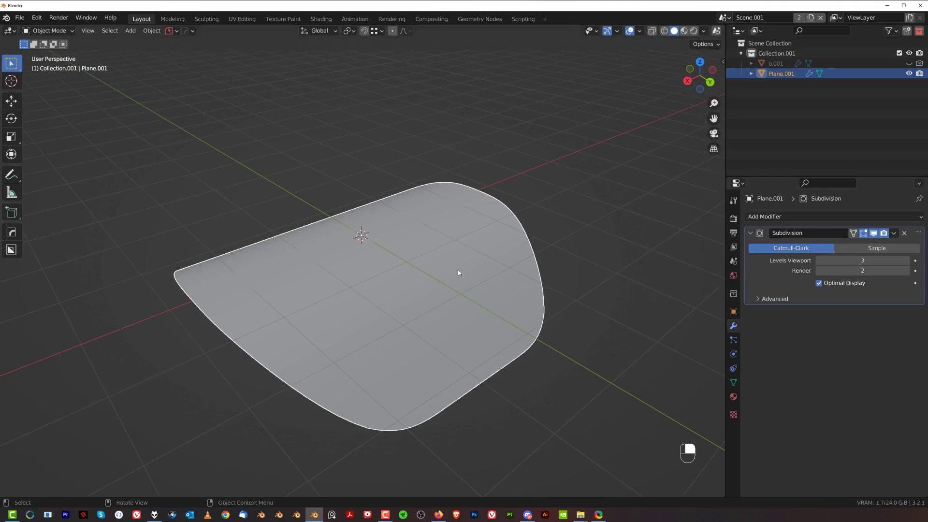
Switch the Subdivision modifier to Simple and set its viewport level to 6.
middle_drag(459, 272, 468, 239)
scroll(512, 246, up, 2)
click(886, 248)
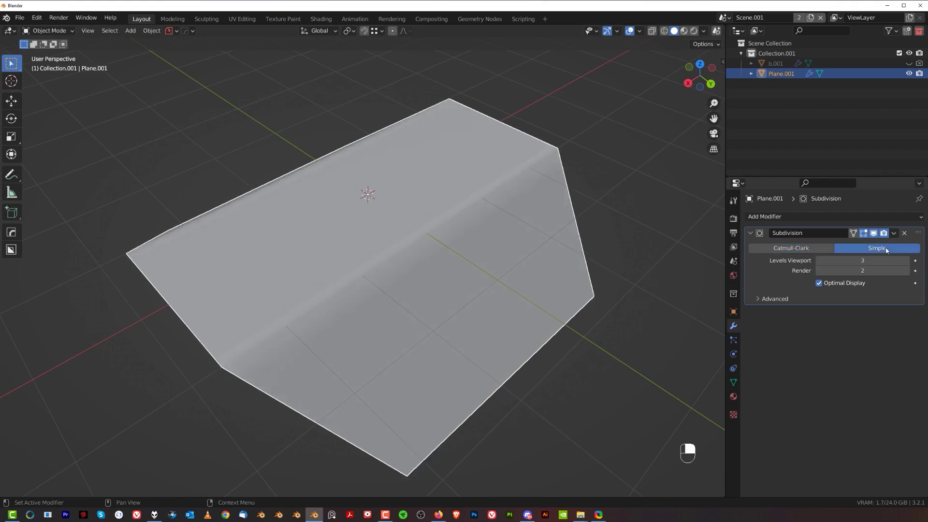
middle_drag(507, 280, 524, 163)
middle_drag(354, 277, 385, 241)
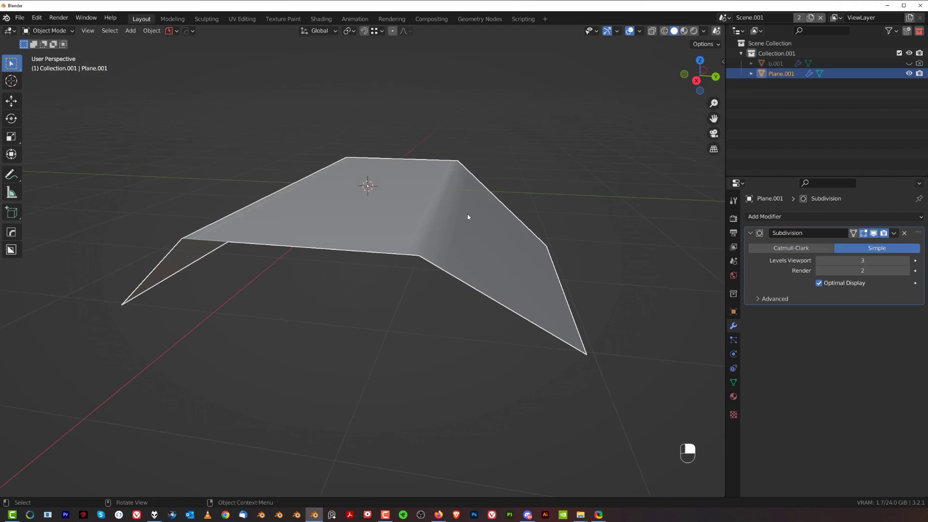
middle_drag(465, 212, 447, 199)
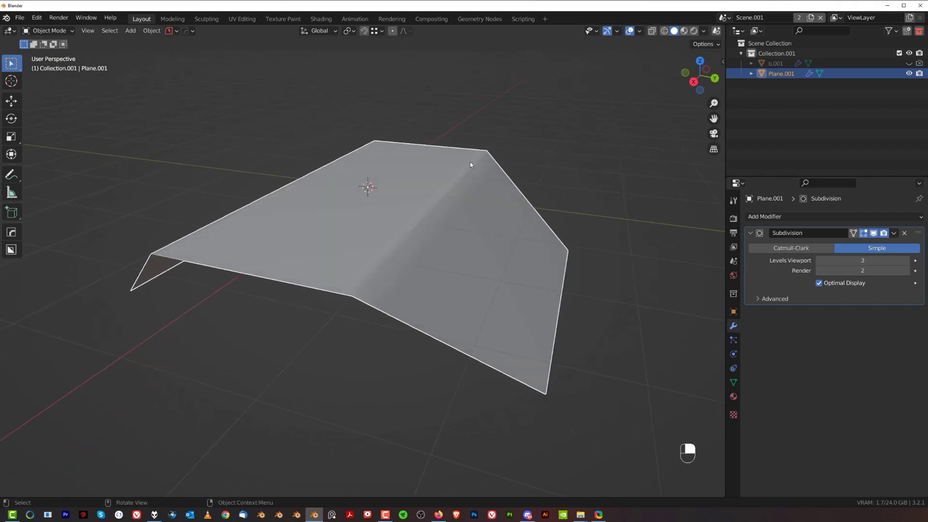
shift+middle_drag(496, 244, 488, 260)
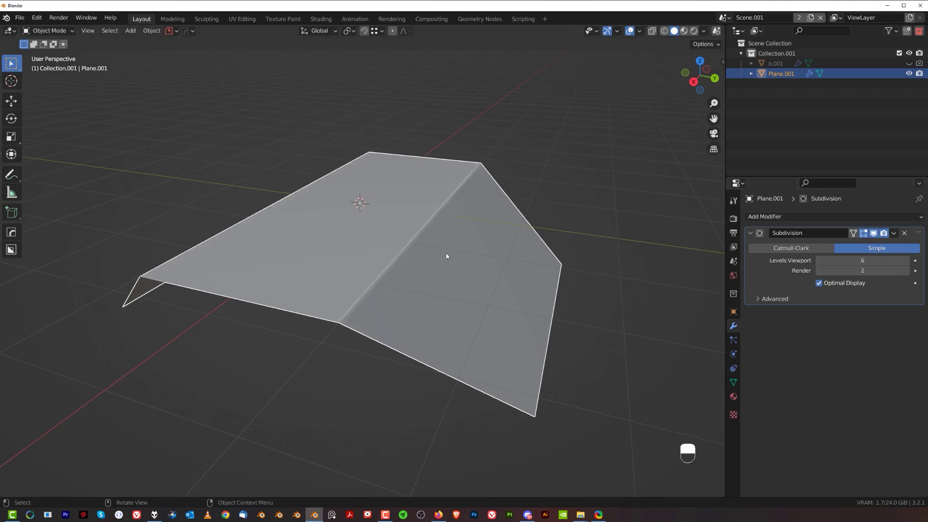
middle_drag(463, 255, 424, 260)
scroll(405, 250, up, 1)
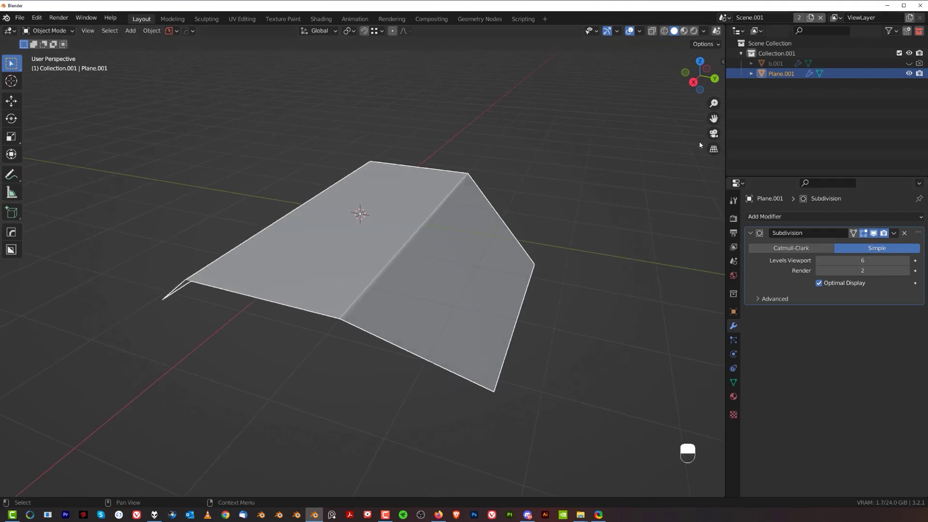
Add a second Catmull-Clark Subdivision modifier with viewport level 3 and set the first one's viewport level to 5.
click(785, 217)
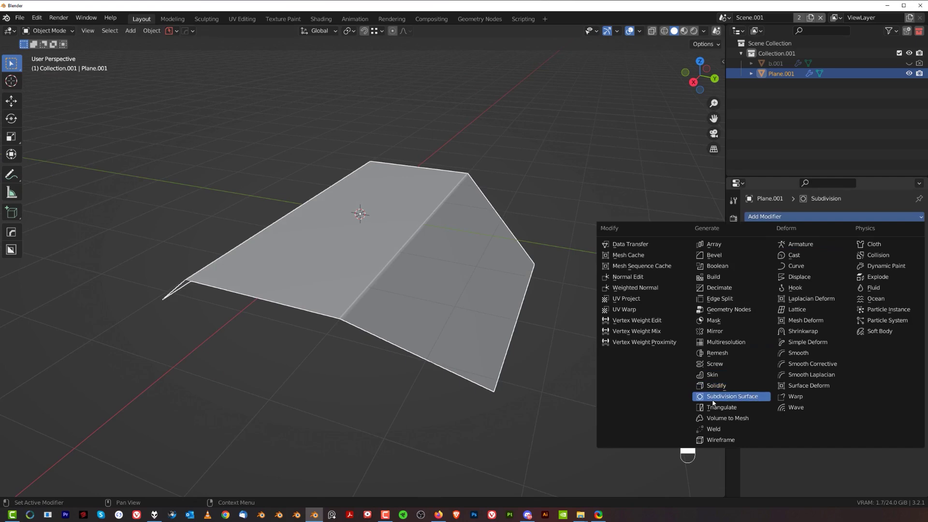
key(Return)
scroll(550, 306, up, 2)
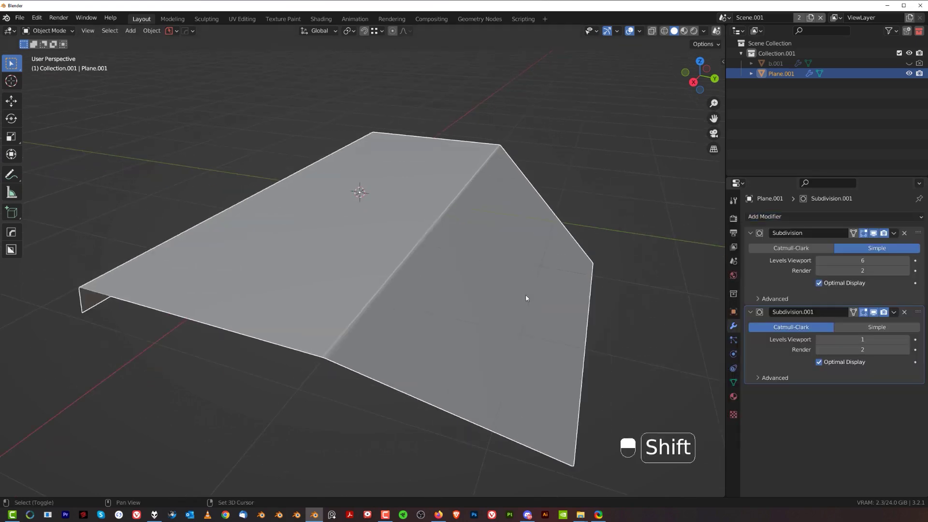
shift+middle_drag(508, 270, 520, 275)
middle_drag(520, 275, 496, 275)
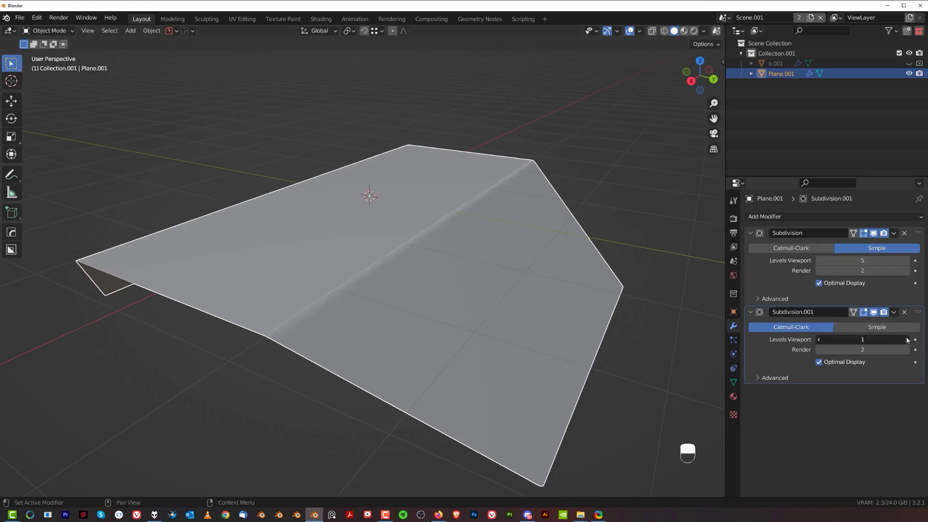
middle_drag(458, 343, 405, 179)
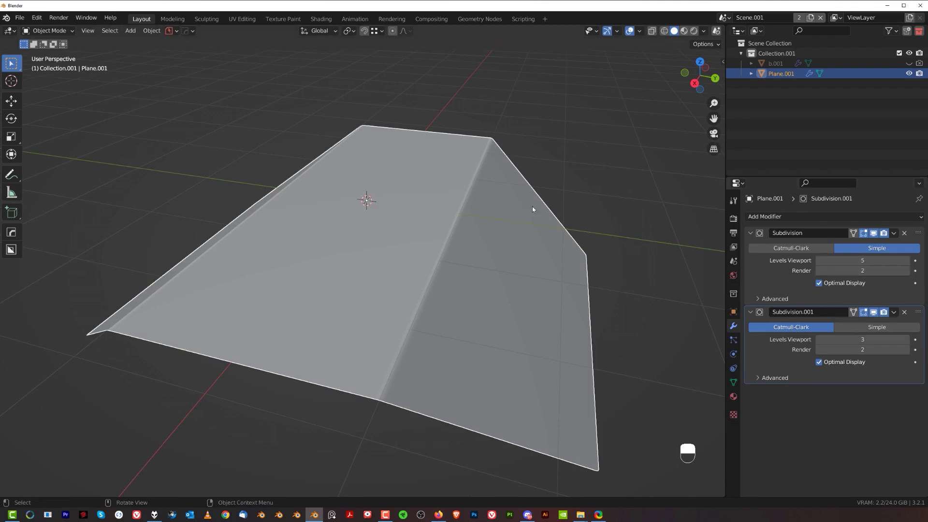
Set the viewport level of the Simple Subdivision modifier to 2.
click(819, 261)
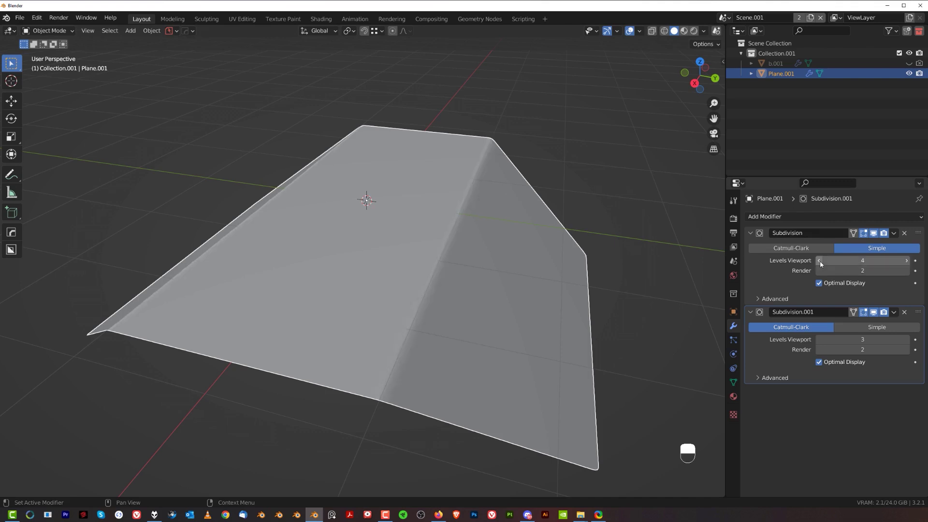
click(819, 261)
click(819, 261)
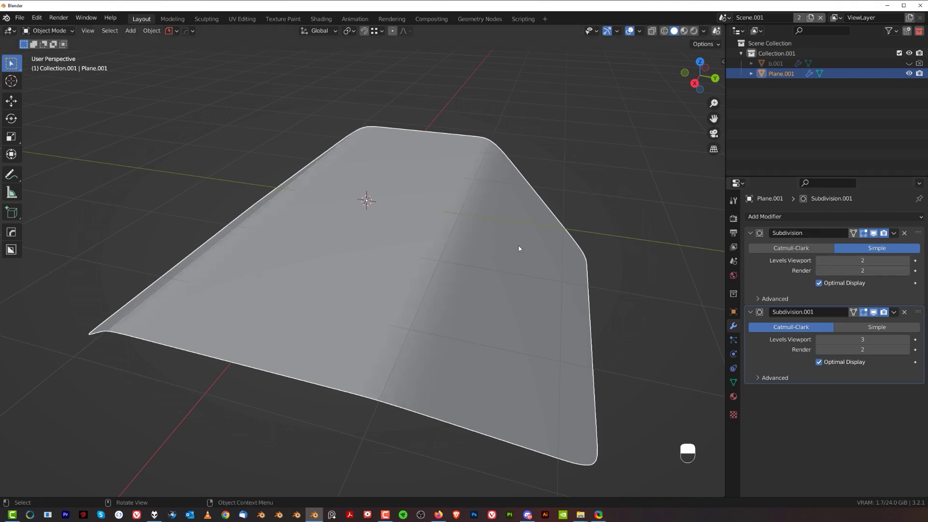
Extrude the edges at one short end of the folded surface outward by about 1.5 m.
middle_drag(471, 241, 451, 225)
key(Tab)
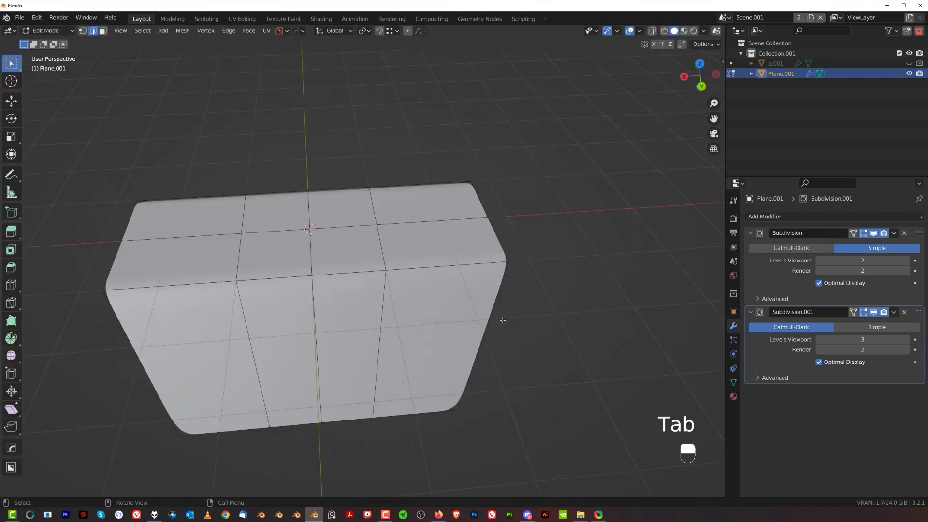
middle_drag(504, 261, 410, 265)
shift+middle_drag(667, 258, 551, 262)
middle_drag(425, 302, 503, 265)
shift+middle_drag(477, 280, 476, 239)
middle_drag(476, 261, 501, 256)
key(e)
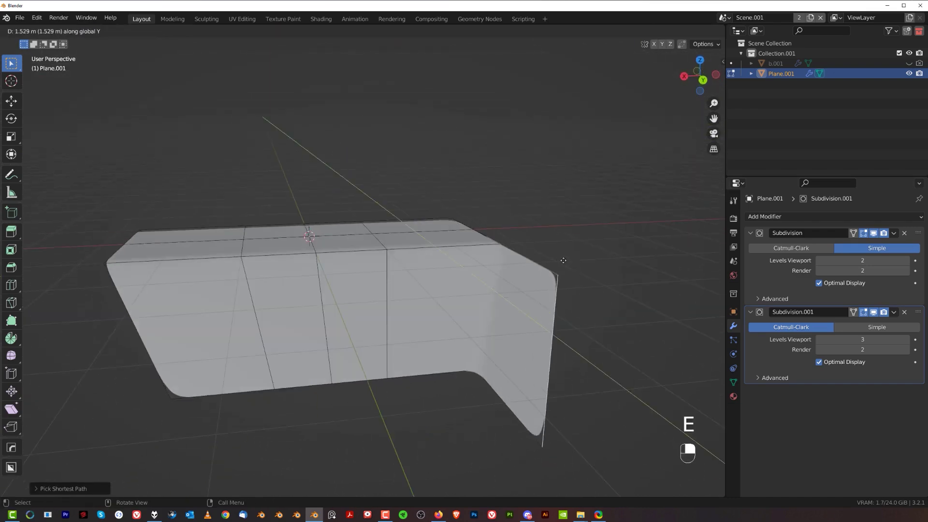
click(569, 263)
Raise the extruded end edges along Z so that this end slopes upward.
key(g)
key(z)
click(544, 195)
key(Tab)
middle_drag(387, 208, 532, 265)
click(455, 160)
scroll(474, 242, down, 3)
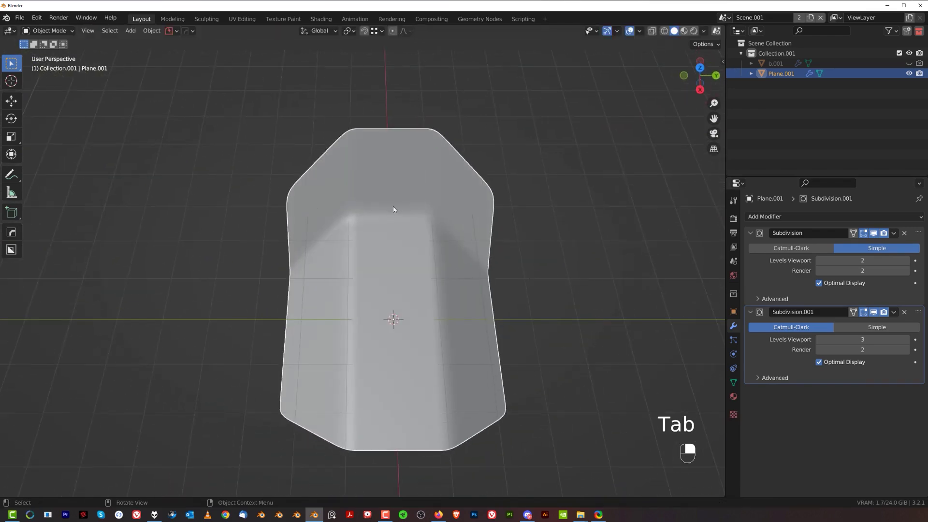
middle_drag(418, 219, 559, 272)
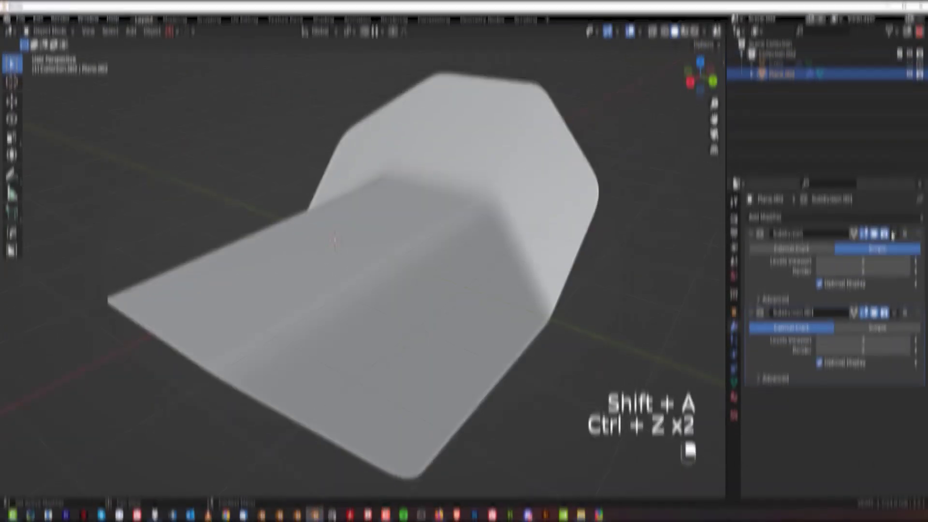
Undo the stacked Subdivision modifiers and give the folded plane a single Catmull-Clark Subdivision with viewport level 3.
key(ctrl+z)
key(ctrl+z)
scroll(481, 234, up, 4)
key(Tab)
scroll(481, 233, down, 3)
key(Tab)
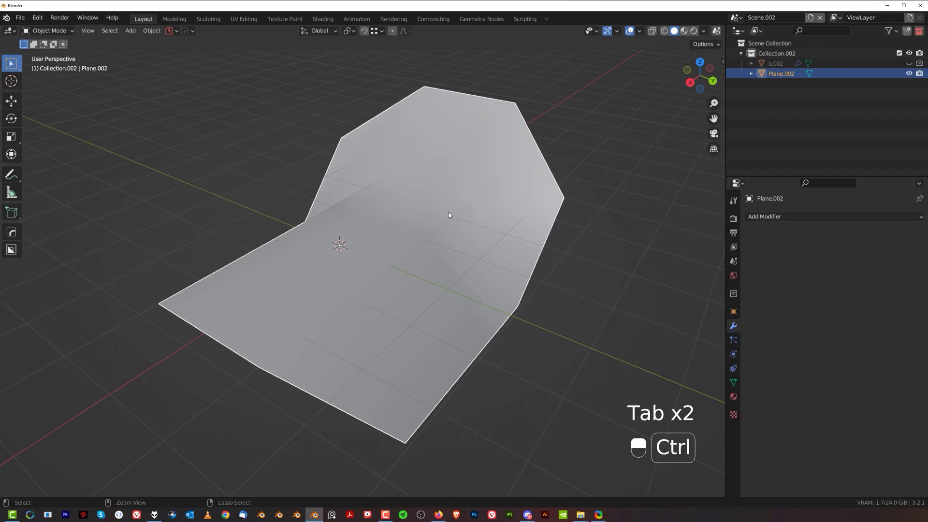
key(ctrl+3)
From the top orthographic view, cut a rectangular opening through the curved surface with BoxCutter, bevelling its corners about 0.18.
middle_drag(448, 212, 487, 172)
key(KP_5)
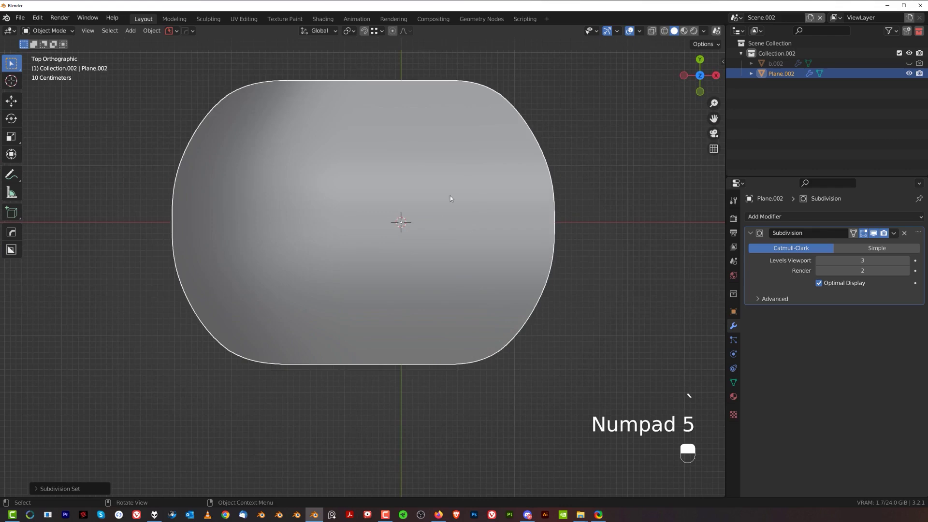
key(d)
key(alt+w)
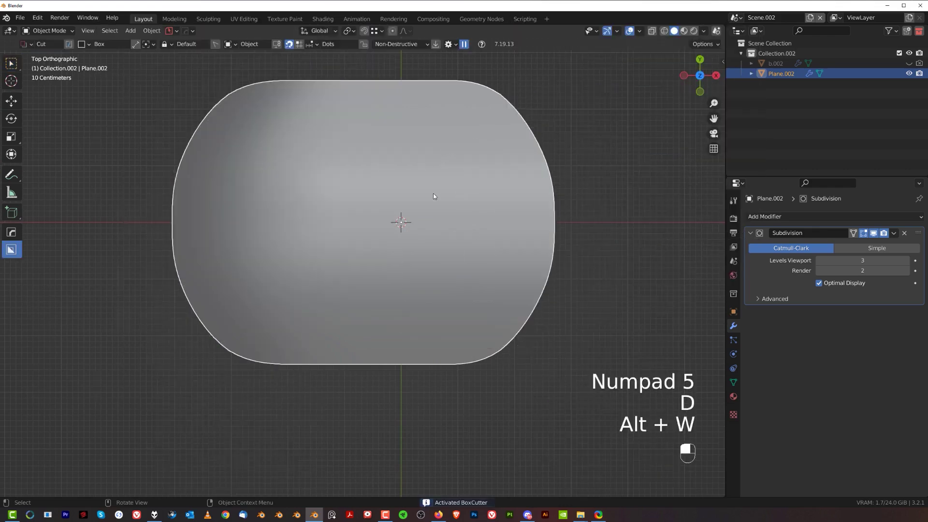
key(d)
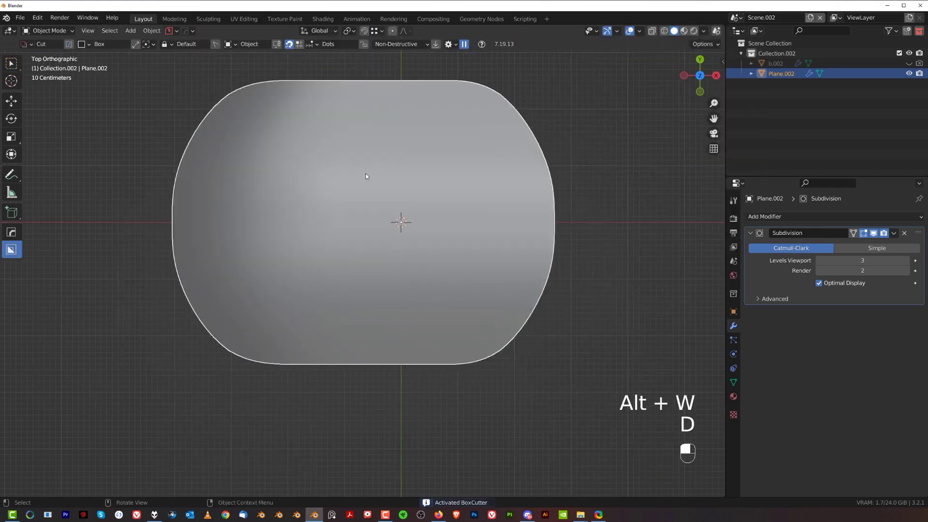
shift+middle_drag(366, 170, 393, 222)
drag(349, 183, 517, 229)
key(b)
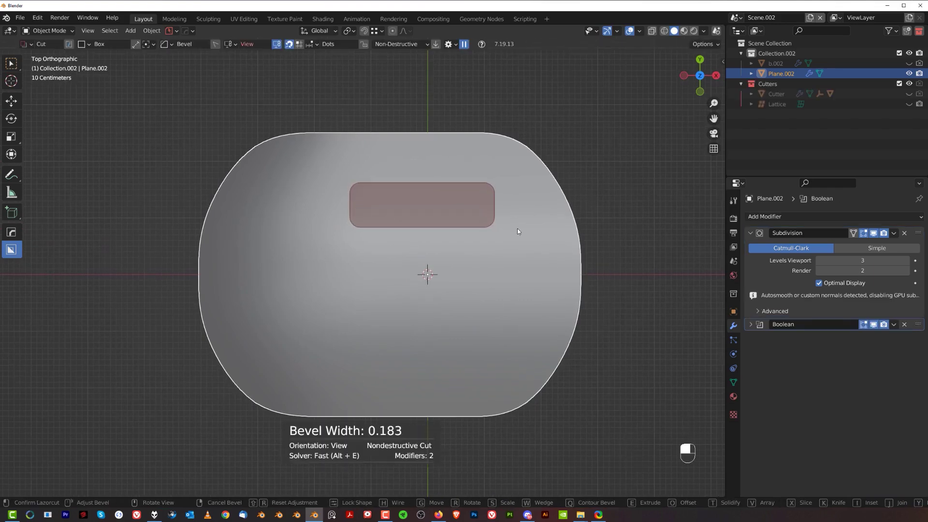
key(Tab)
click(619, 200)
Examine the rounded opening and the surrounding curved surface in perspective from several angles and distances.
middle_drag(619, 200, 401, 191)
key(KP_5)
shift+middle_drag(396, 246, 371, 219)
scroll(371, 218, up, 3)
middle_drag(462, 238, 409, 239)
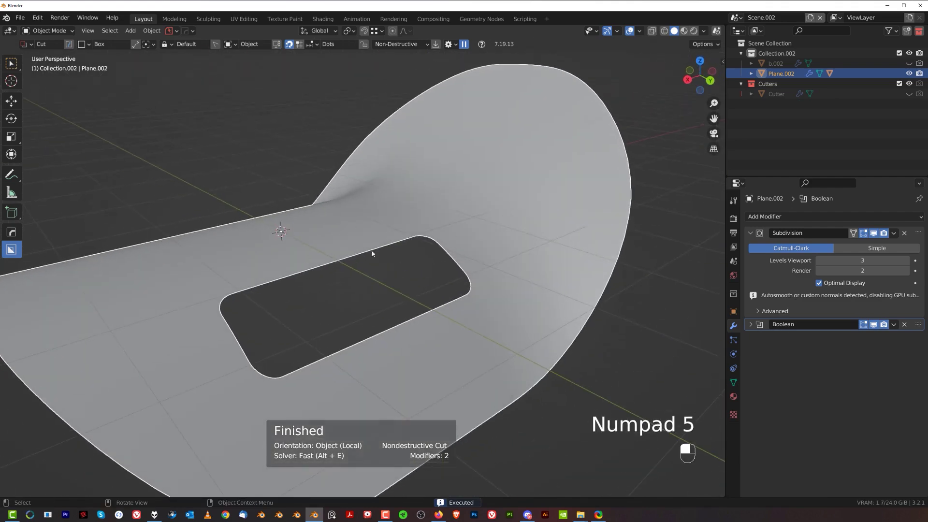
scroll(296, 260, down, 3)
middle_drag(295, 259, 401, 212)
scroll(390, 271, up, 3)
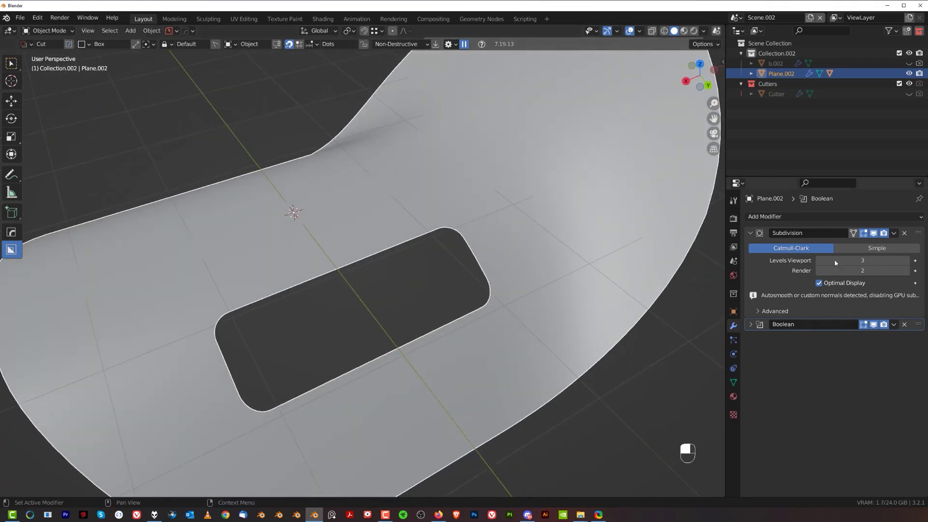
scroll(446, 332, down, 2)
mouse_move(445, 312)
shift+middle_down()
mouse_move(463, 298)
mouse_move(449, 299)
shift+middle_up()
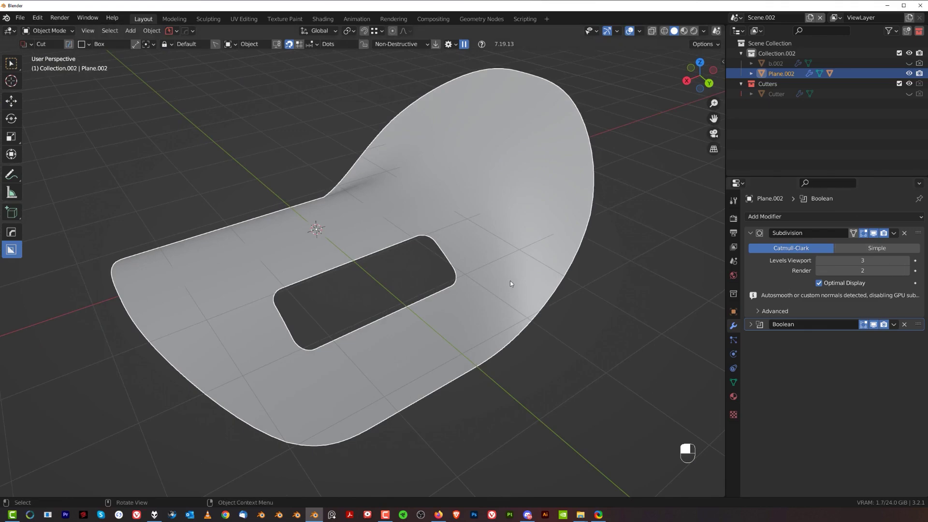
scroll(509, 284, up, 2)
Try the Boolean modifier above the Subdivision modifier to compare the opening's shape, and restore the original order.
drag(919, 329, 769, 254)
scroll(509, 253, down, 4)
middle_drag(508, 253, 449, 242)
scroll(533, 217, up, 3)
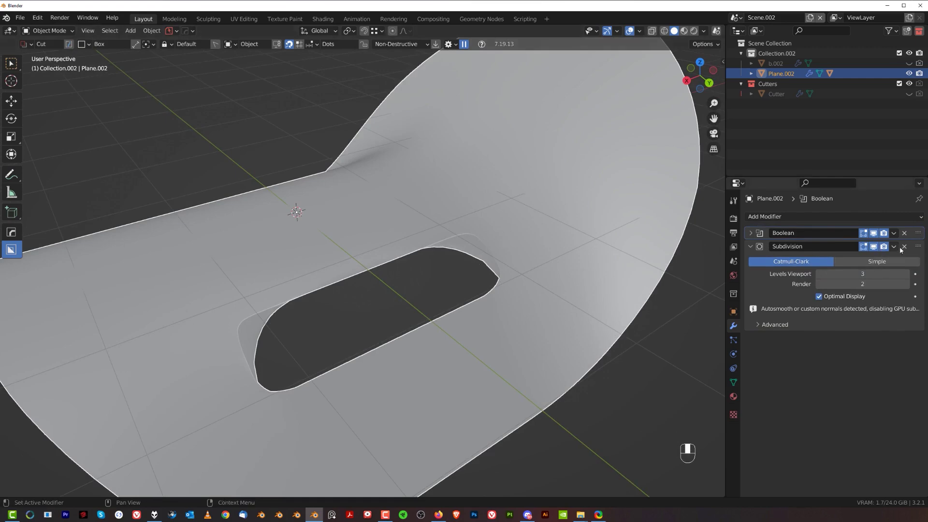
drag(918, 233, 917, 324)
Add a Solidify modifier with a thickness of about -0.08 to the cut surface.
scroll(522, 325, down, 2)
middle_drag(522, 325, 445, 263)
key(q)
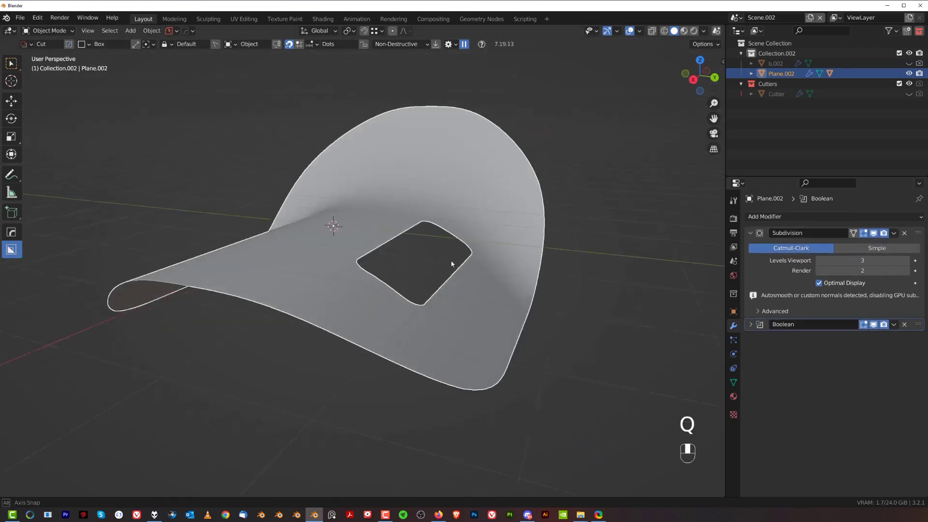
key(q)
mouse_move(410, 268)
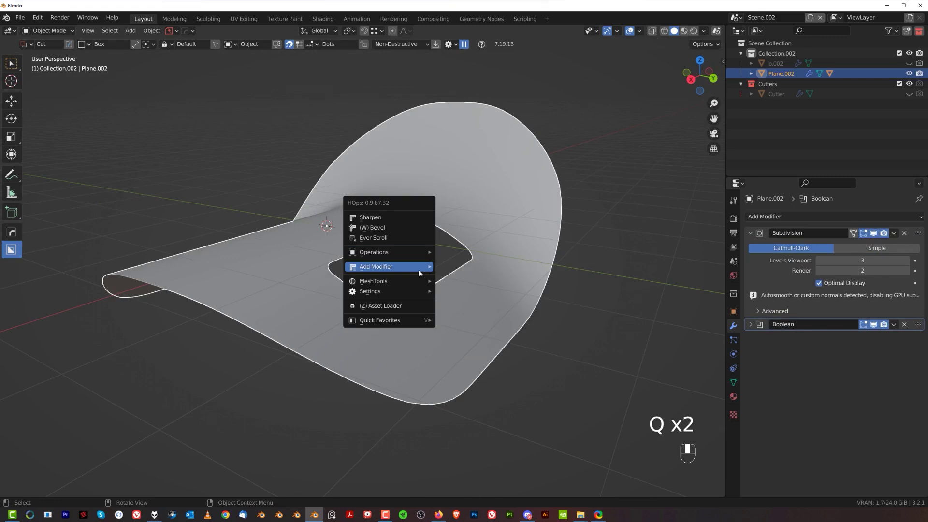
click(458, 277)
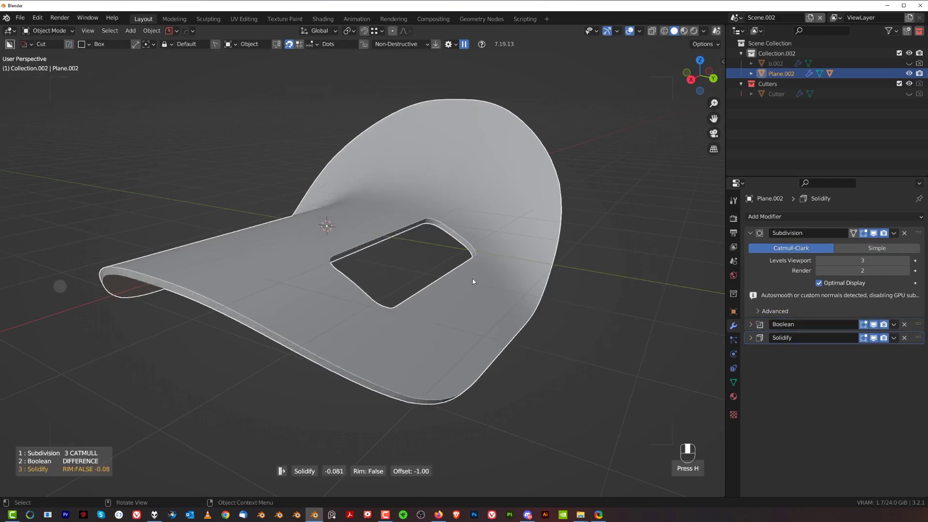
click(576, 304)
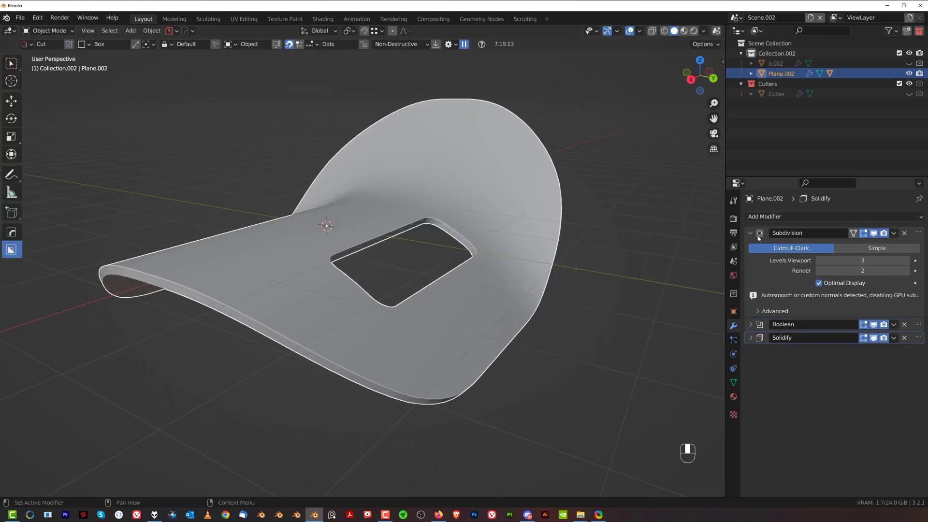
Apply the Subdivision, Boolean and Solidify modifiers to the plane's mesh with HOps Smart Apply.
middle_drag(328, 333, 435, 261)
key(q)
mouse_move(436, 257)
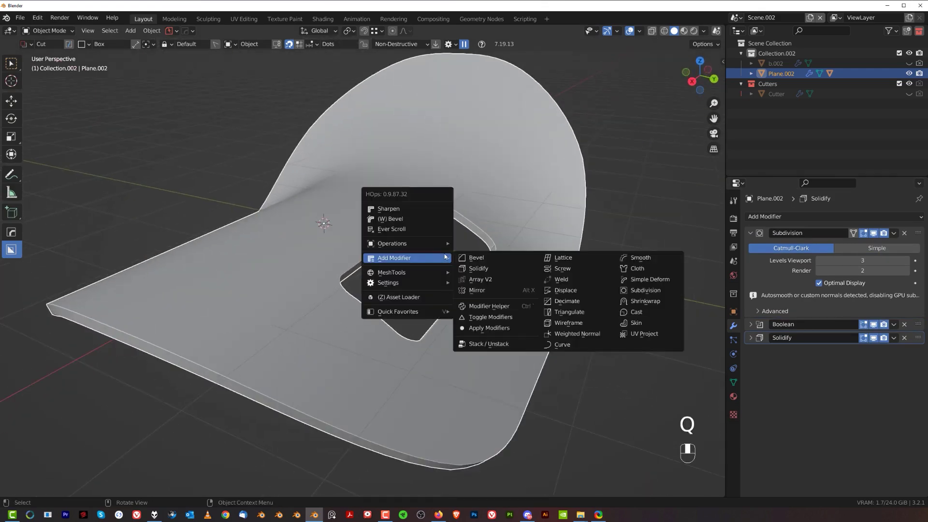
mouse_move(423, 242)
click(485, 339)
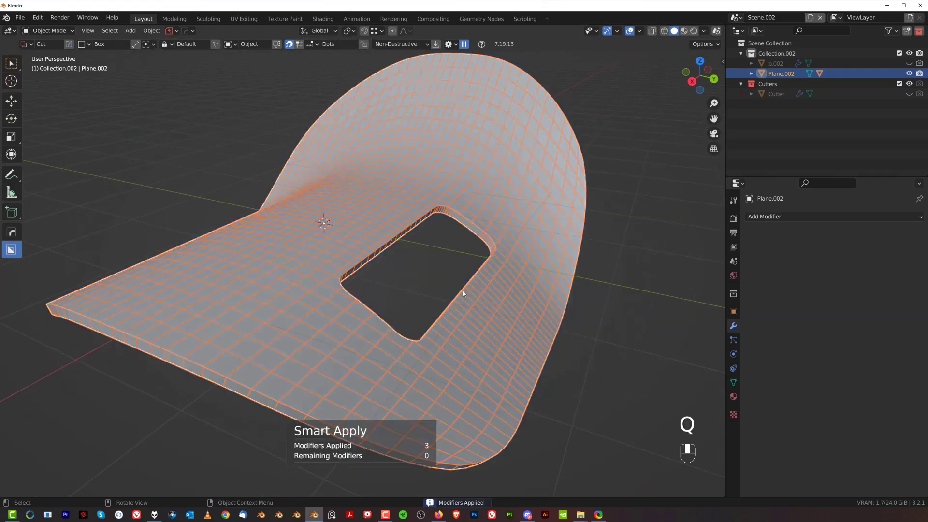
In Edit Mode, merge two nearly coincident vertices on the upper rim at one corner of the opening with Smart Vert.
key(Tab)
scroll(354, 240, up, 4)
middle_drag(354, 240, 368, 203)
shift+middle_drag(367, 203, 340, 303)
scroll(476, 234, up, 4)
scroll(342, 285, up, 5)
mouse_move(344, 261)
shift+middle_down()
mouse_move(449, 266)
mouse_move(343, 269)
shift+middle_up()
scroll(449, 266, up, 5)
middle_drag(435, 295, 445, 232)
scroll(445, 232, up, 2)
key(Tab)
click(414, 252)
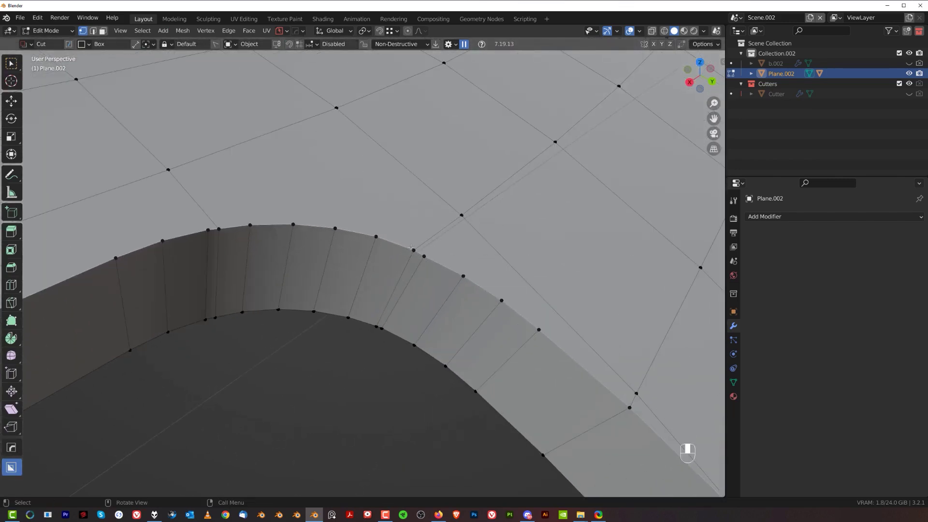
key(shift+1)
key(ctrl+z)
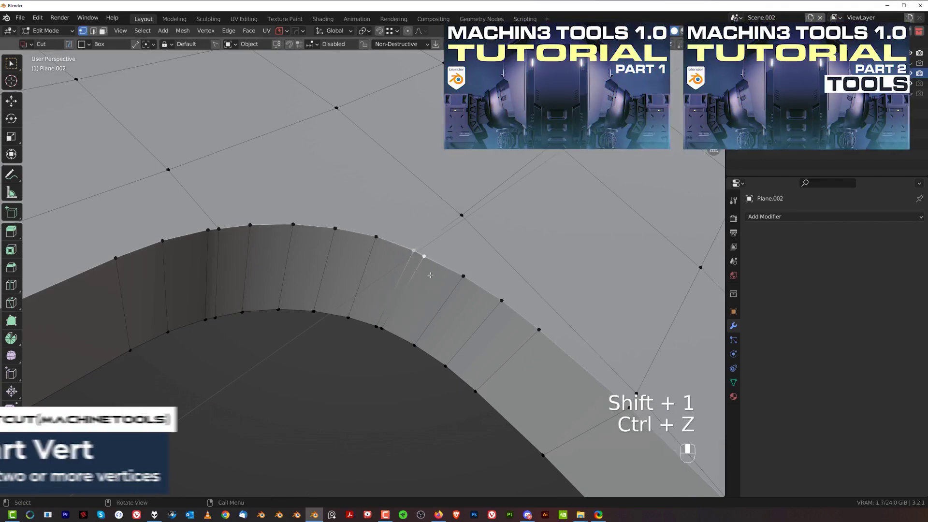
click(424, 256)
key(1)
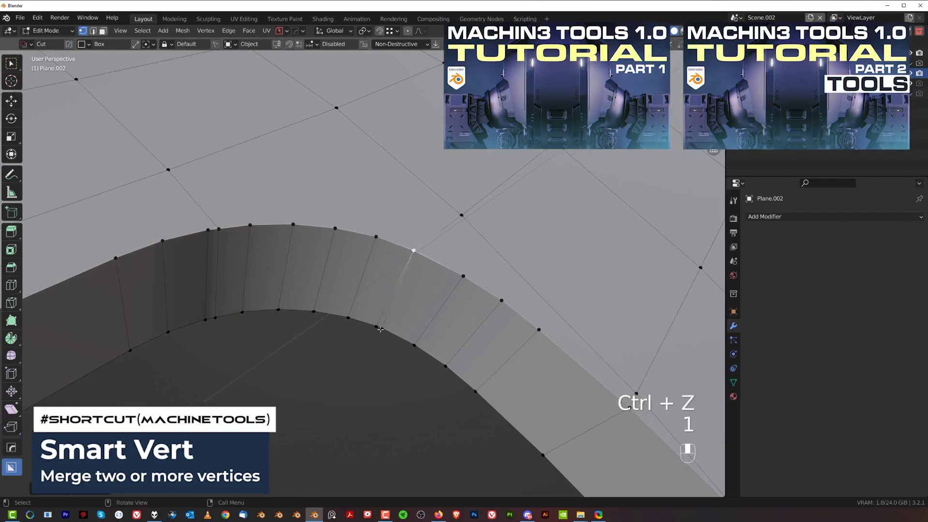
Slide the merged vertex slightly along the upper rim and merge the matching close pair on the lower rim.
key(g)
key(g)
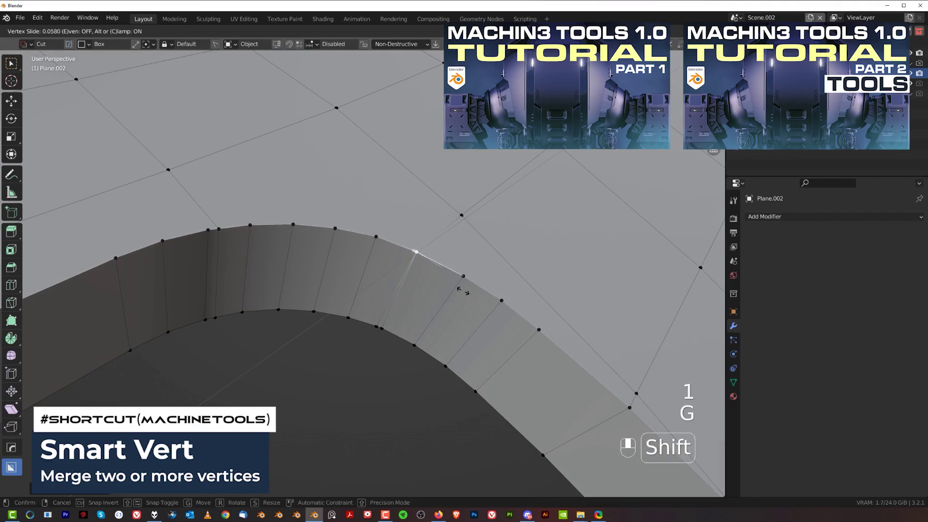
click(418, 307)
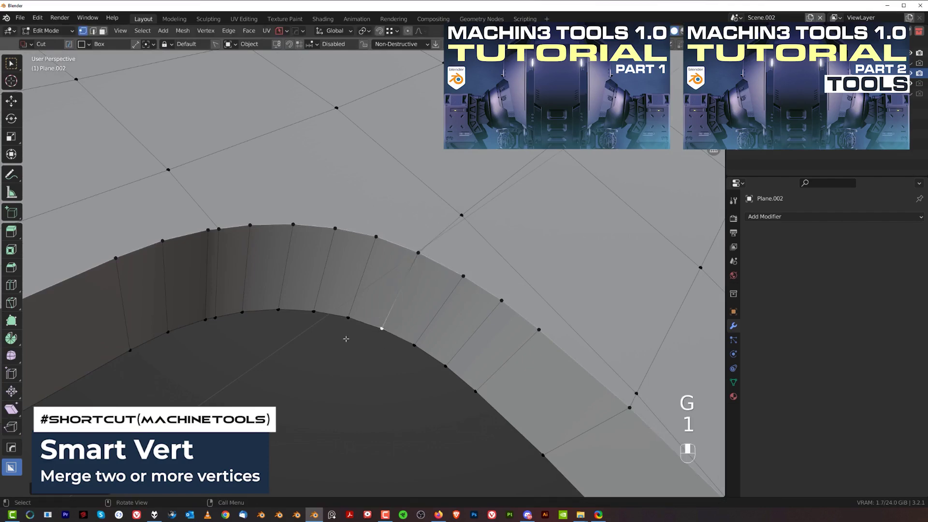
Merge the remaining closely spaced vertex pairs around the next rounded section of the opening's rims.
middle_drag(346, 339, 379, 363)
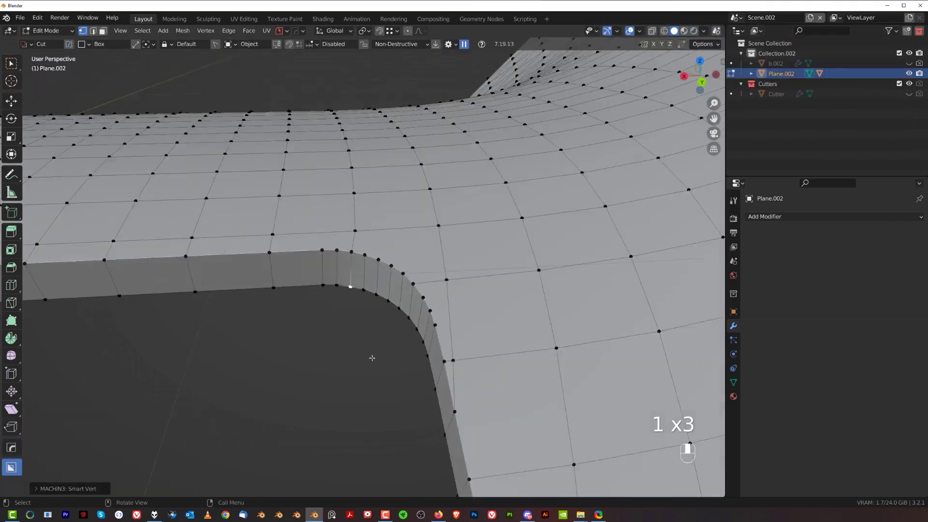
shift+middle_drag(368, 356, 295, 304)
scroll(360, 269, up, 6)
middle_drag(361, 269, 372, 377)
scroll(379, 310, up, 3)
shift+middle_drag(379, 310, 346, 288)
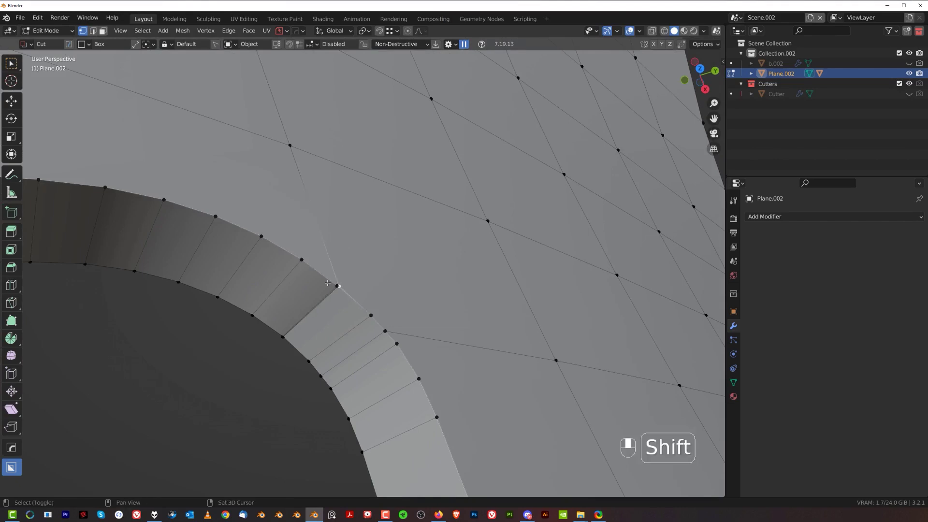
shift+click(328, 283)
key(1)
click(281, 338)
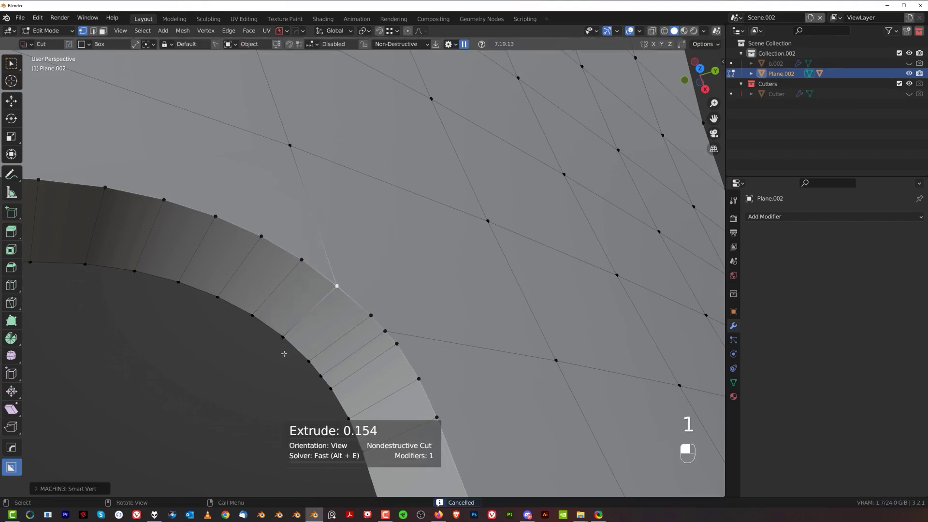
scroll(289, 344, down, 2)
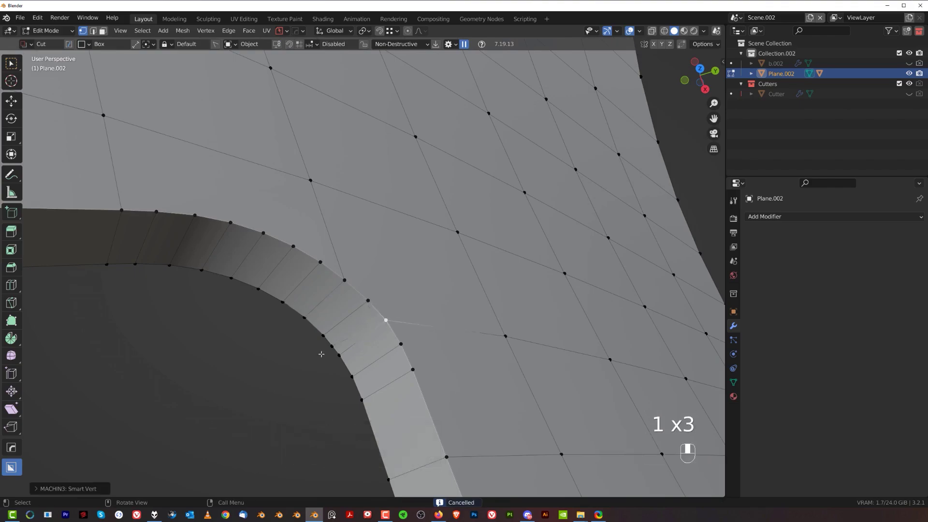
Merge the tightly clustered vertices on the upper and lower rims at another corner of the opening.
middle_drag(218, 283, 363, 112)
shift+middle_drag(362, 113, 358, 124)
click(276, 71)
key(KP_Decimal)
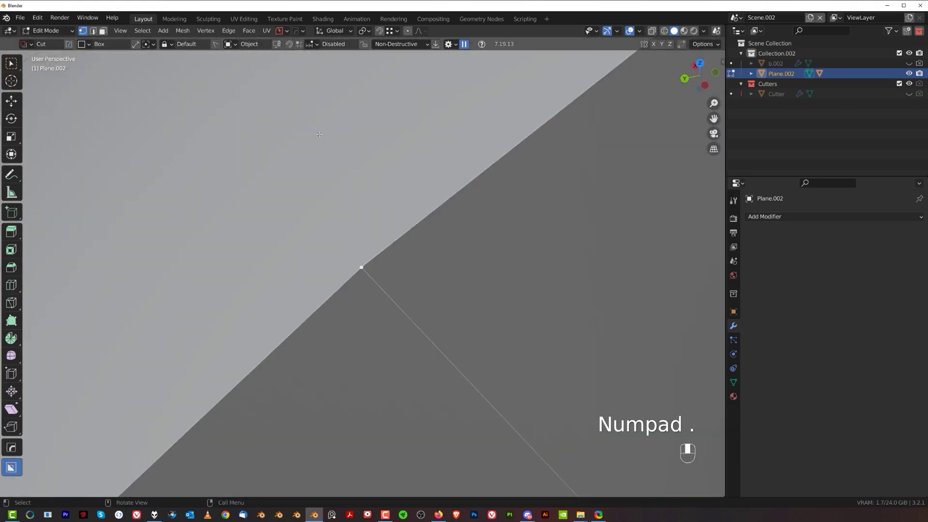
scroll(387, 236, down, 4)
shift+middle_drag(396, 257, 391, 252)
scroll(277, 384, up, 3)
shift+middle_drag(277, 384, 358, 300)
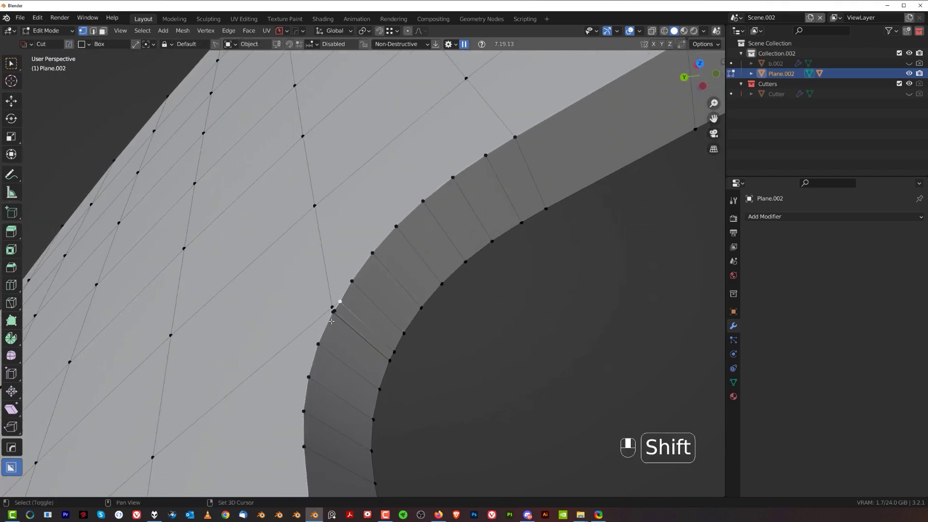
key(1)
right_click(396, 367)
shift+click(393, 364)
key(1)
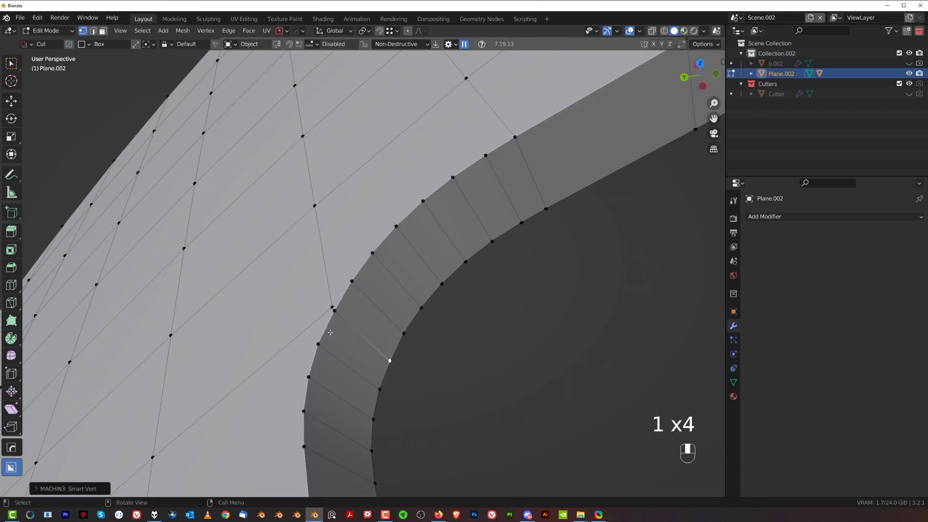
Slide the surface vertex crowding that corner's upper rim slightly away from the opening.
scroll(329, 332, up, 2)
click(315, 318)
key(g)
key(g)
click(315, 295)
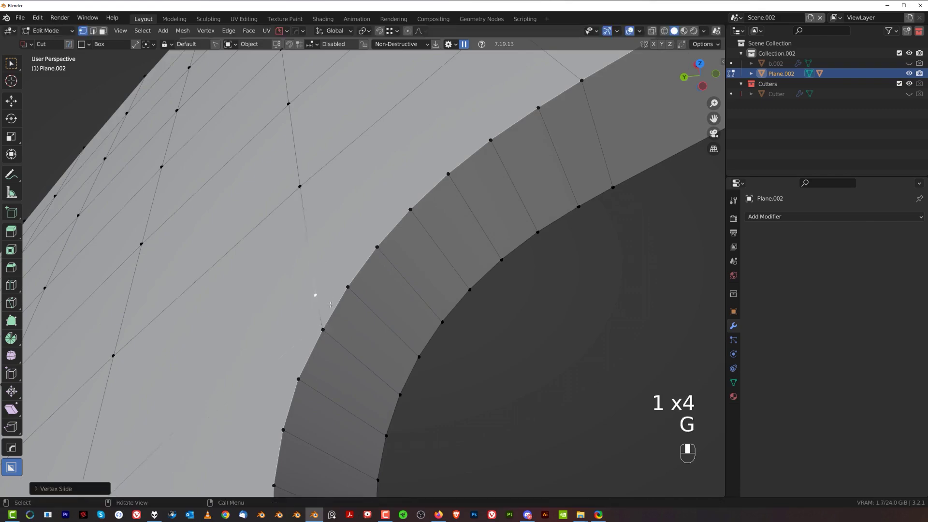
Merge the close vertex pairs on the upper and lower rims where the grid line meets the following corner.
scroll(443, 327, down, 8)
scroll(443, 327, up, 1)
shift+middle_drag(541, 207, 378, 277)
scroll(378, 277, up, 6)
shift+middle_drag(502, 143, 476, 216)
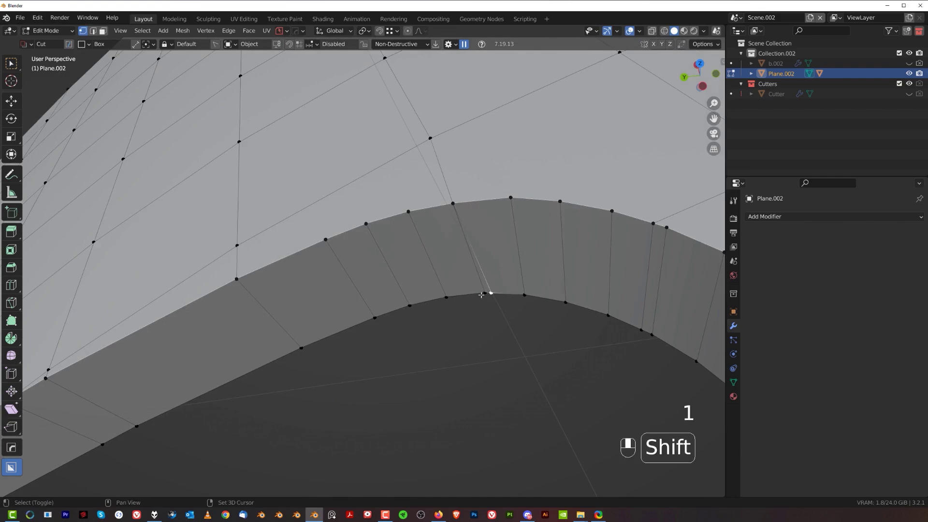
Merge the second set of nearly coincident rim vertices at the same corner, on both the upper and lower rims.
scroll(481, 294, down, 4)
middle_drag(497, 313, 546, 263)
scroll(598, 252, up, 2)
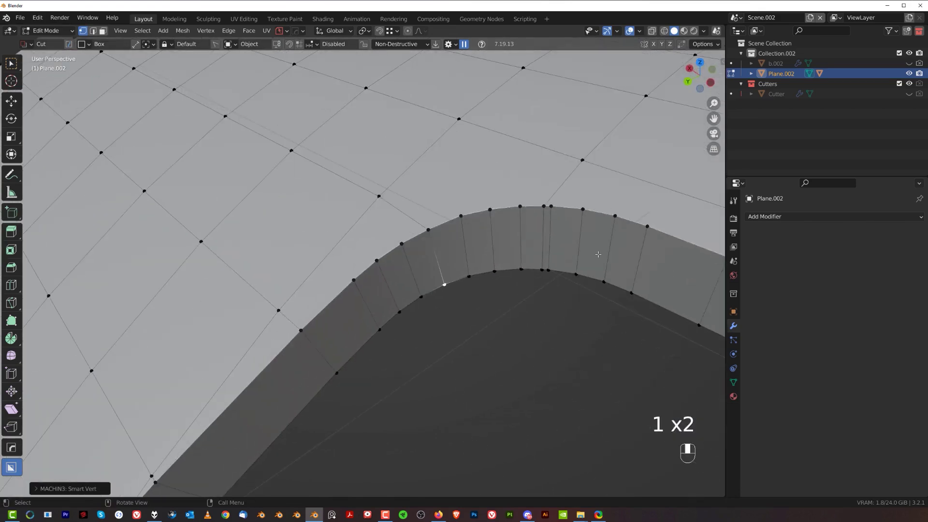
click(538, 276)
mouse_move(550, 277)
shift+mouse_down()
mouse_move(543, 270)
mouse_move(541, 285)
shift+mouse_up()
key(Escape)
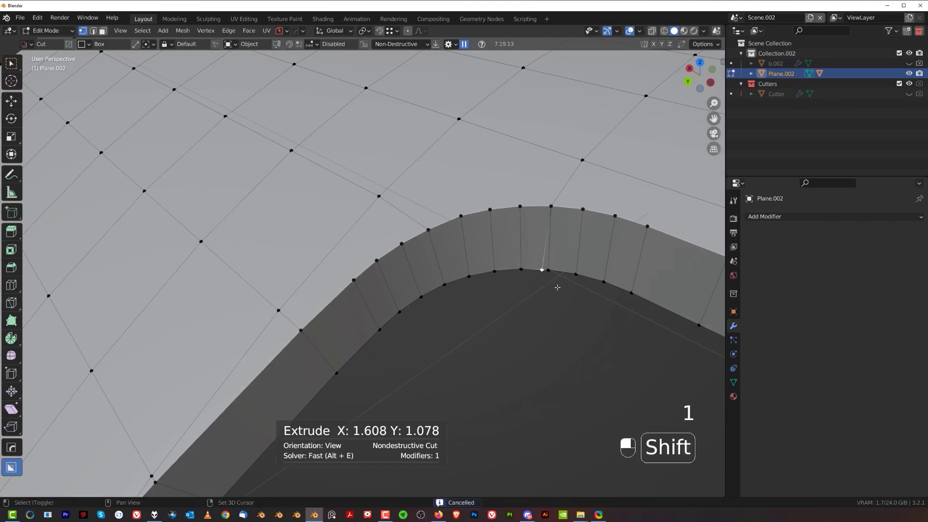
Return to Object Mode, add a Catmull-Clark Subdivision with viewport level 3 and examine the opening's edges.
scroll(535, 305, down, 5)
middle_drag(535, 305, 554, 287)
key(Tab)
scroll(361, 239, up, 2)
middle_drag(360, 240, 441, 269)
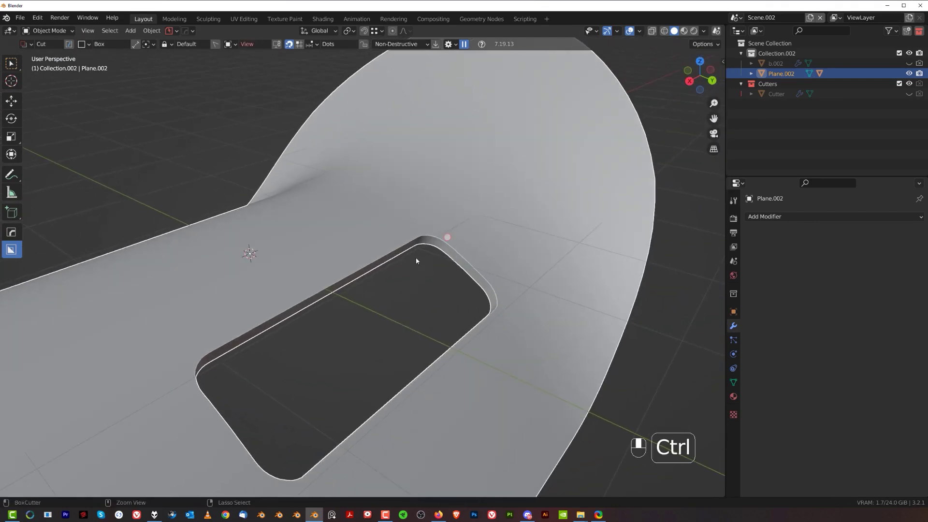
key(ctrl+3)
scroll(416, 258, up, 4)
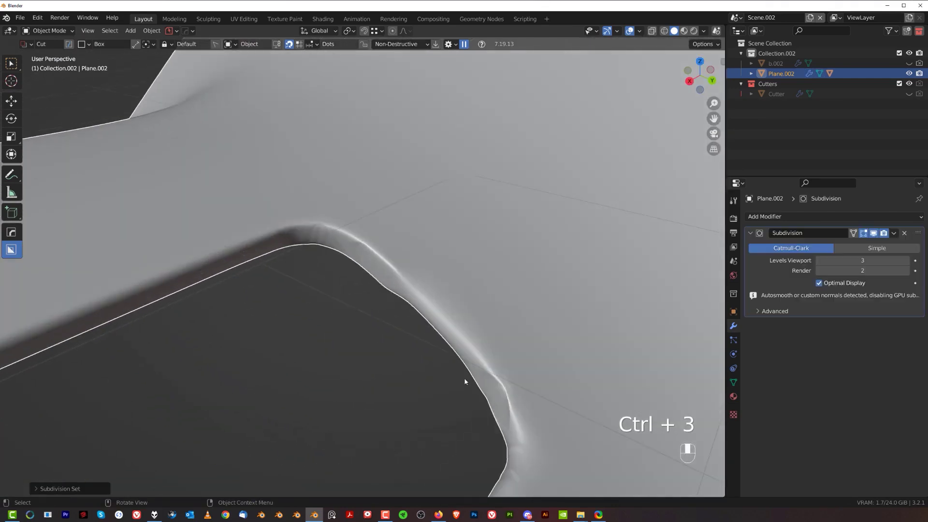
scroll(441, 368, down, 4)
shift+middle_drag(405, 307, 418, 267)
scroll(418, 266, up, 1)
scroll(391, 242, down, 5)
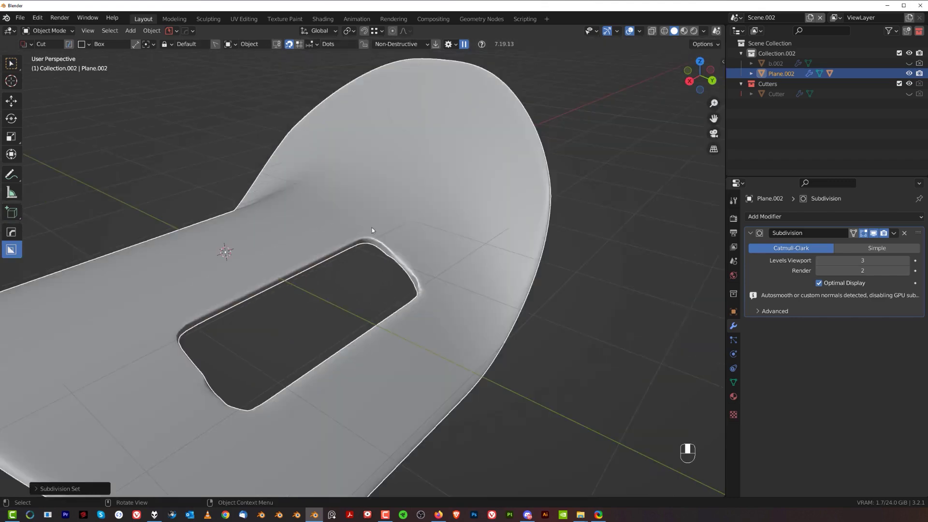
scroll(371, 227, up, 5)
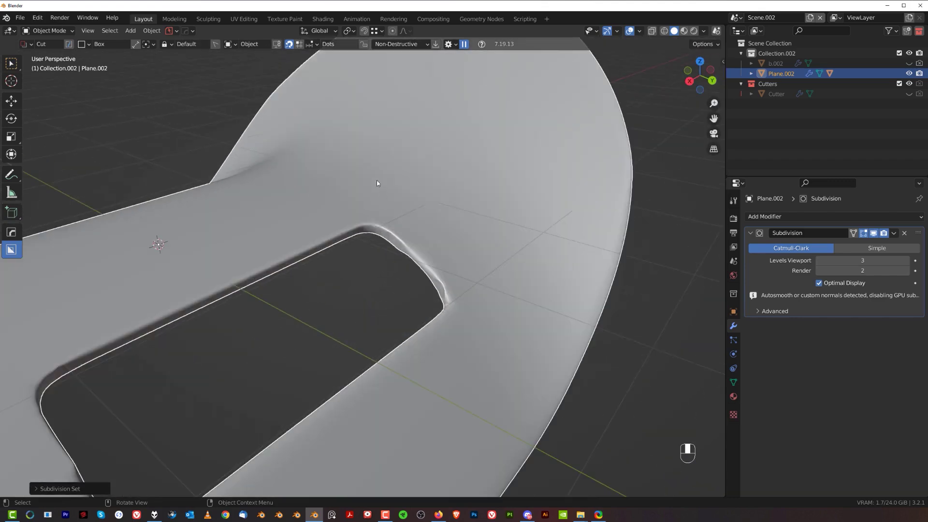
Try a MESHmachine Offset Cut of width 0.05 along the opening's upper rim edge loop and check its shading in Object Mode.
key(Tab)
scroll(406, 259, up, 5)
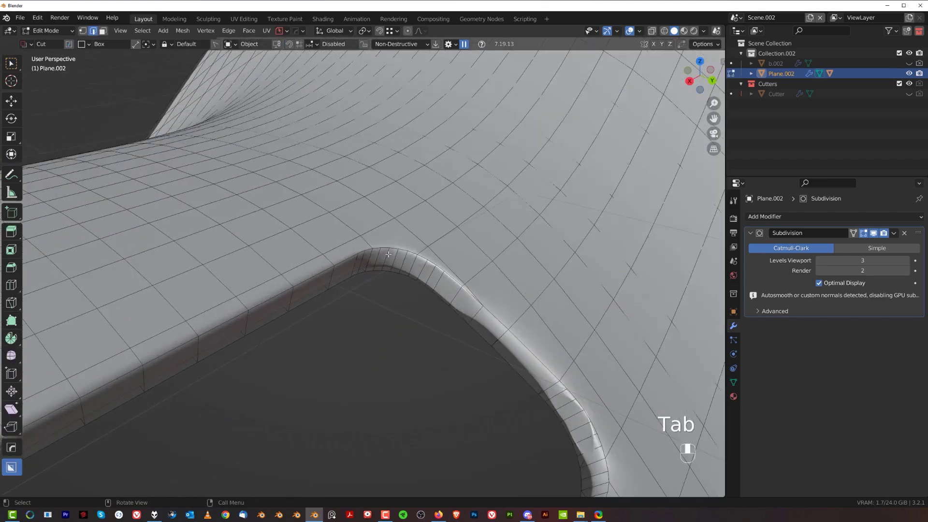
alt+click(454, 280)
key(y)
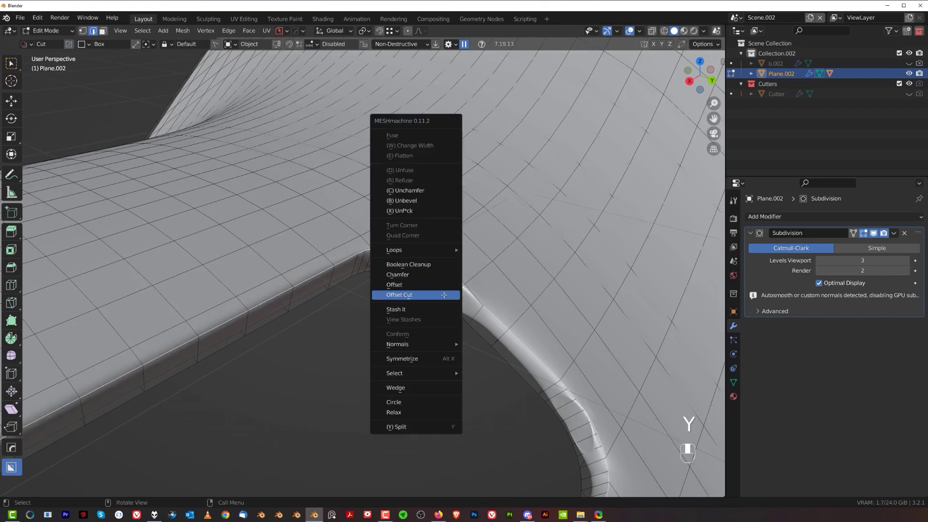
click(440, 295)
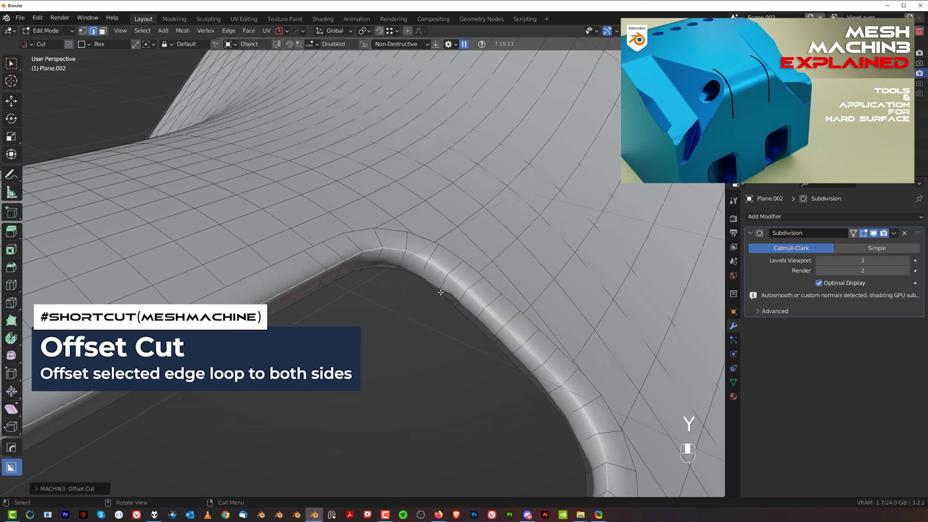
click(73, 490)
key(shift)
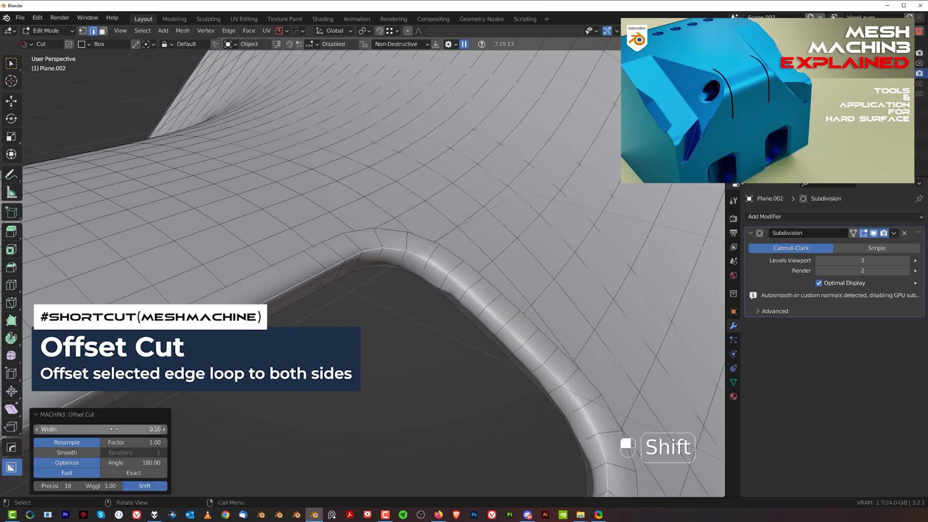
shift+drag(100, 430, 66, 429)
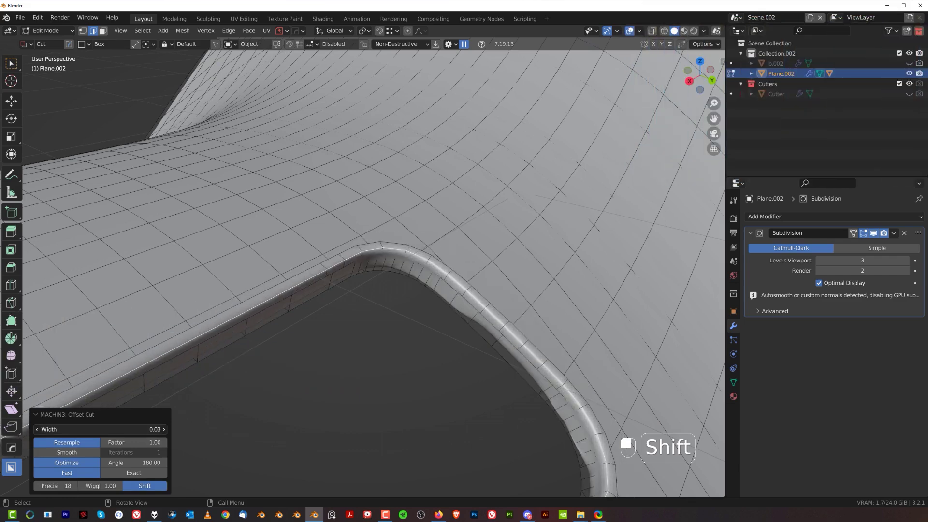
shift+drag(157, 404, 166, 404)
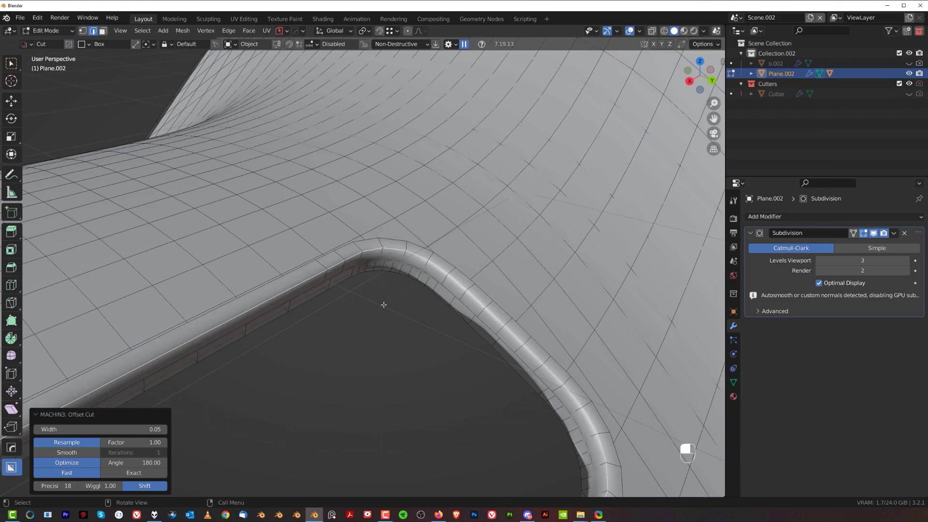
key(Tab)
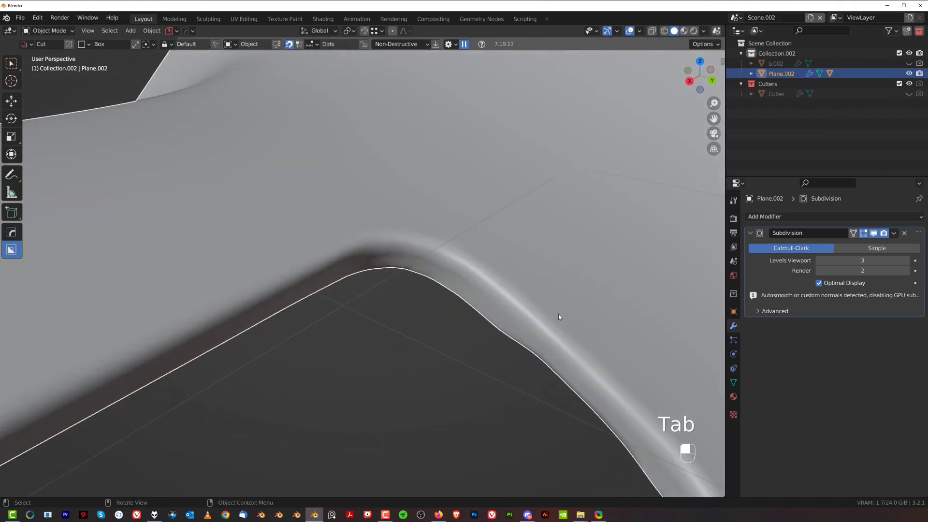
Undo the Offset Cut along the opening's upper rim.
key(ctrl+z)
key(ctrl+z)
key(ctrl+z)
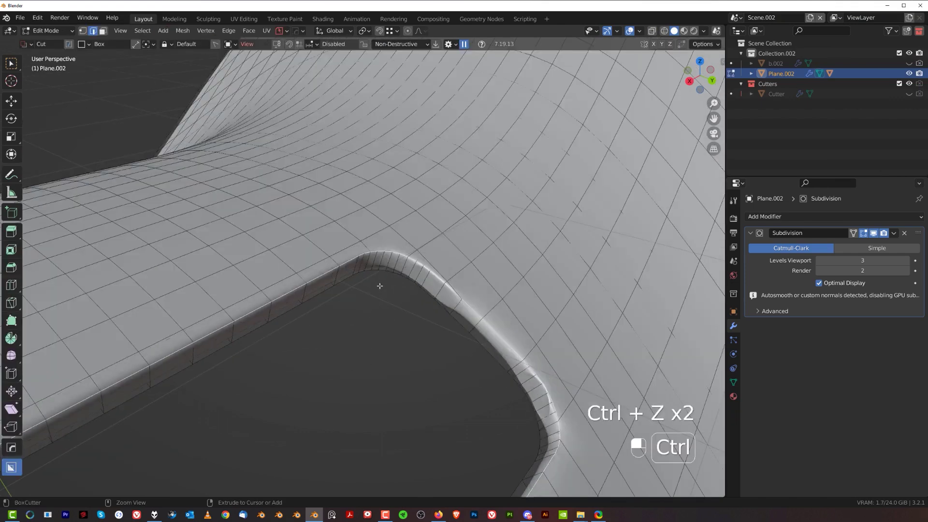
Select the upper surface's faces from one face beside the opening using Linked Flat Faces with a sharpness of 7.6°.
shift+middle_drag(390, 267, 340, 274)
scroll(344, 284, down, 8)
key(Tab)
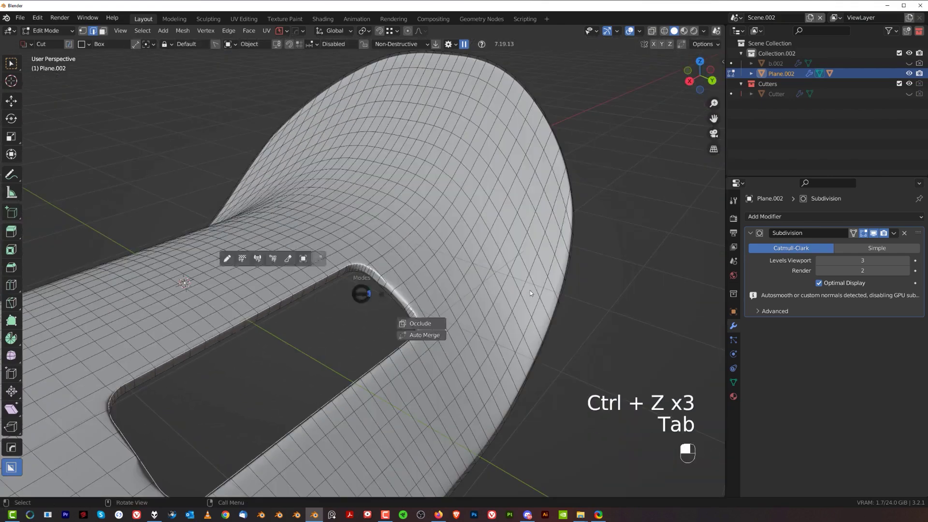
click(144, 31)
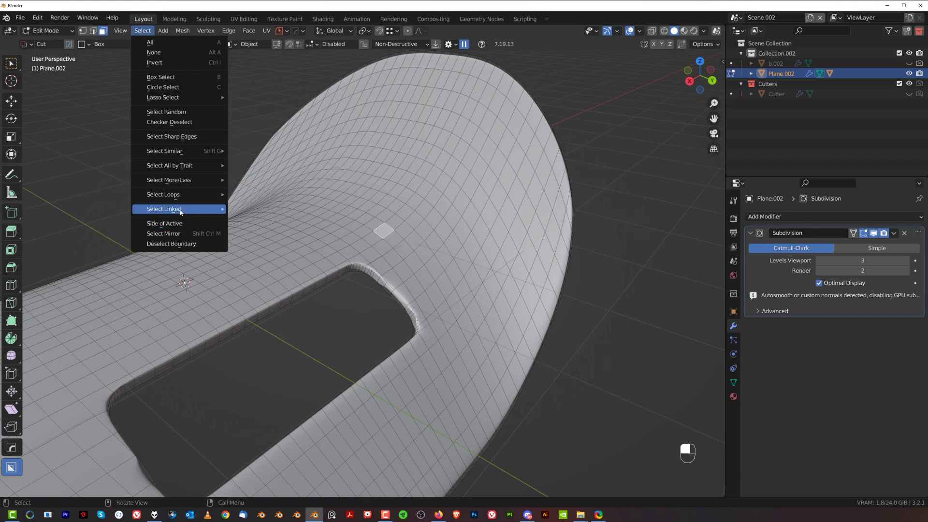
mouse_move(182, 213)
click(262, 230)
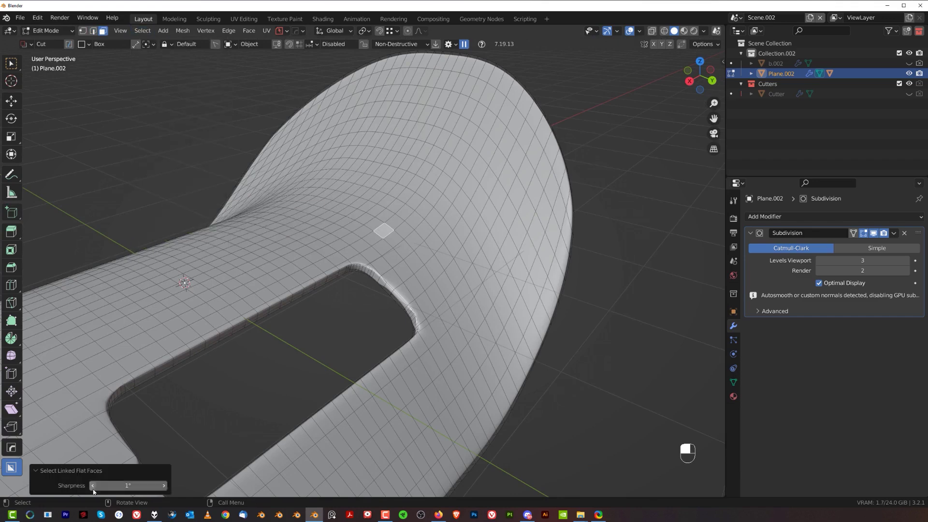
drag(127, 485, 149, 485)
scroll(288, 317, down, 5)
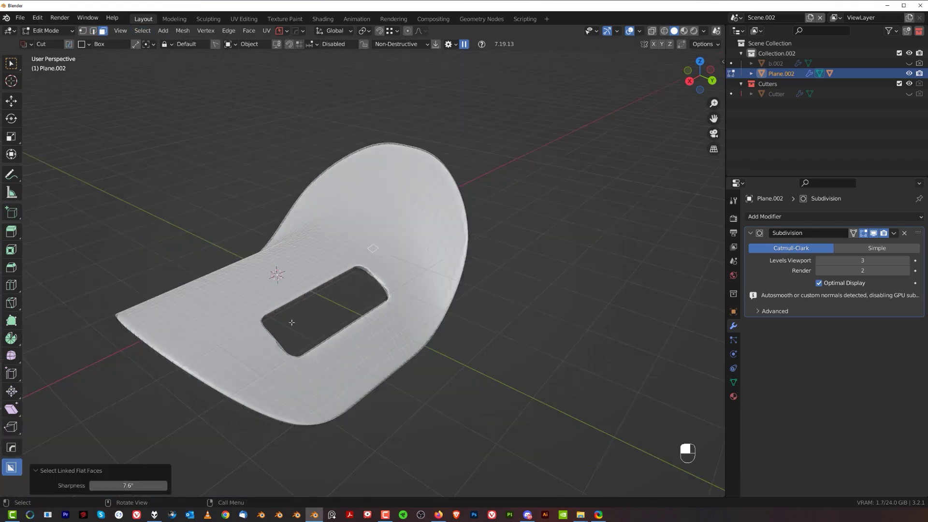
mouse_move(288, 317)
middle_down()
mouse_move(285, 253)
mouse_move(288, 315)
mouse_move(280, 305)
mouse_move(290, 273)
mouse_move(296, 334)
middle_up()
Inset the selected upper surface faces by about 0.011 m to add a tight supporting loop around the opening's rim.
scroll(338, 299, up, 8)
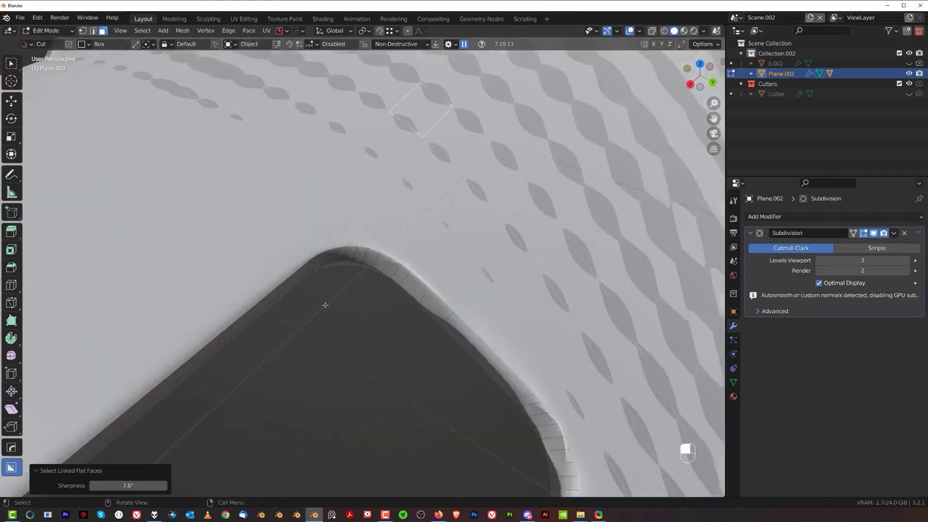
shift+middle_drag(343, 295, 344, 325)
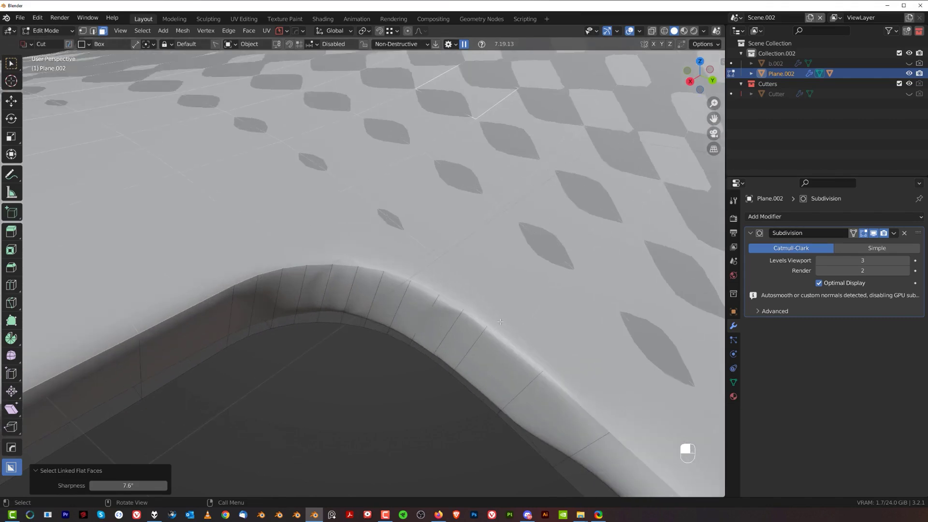
key(i)
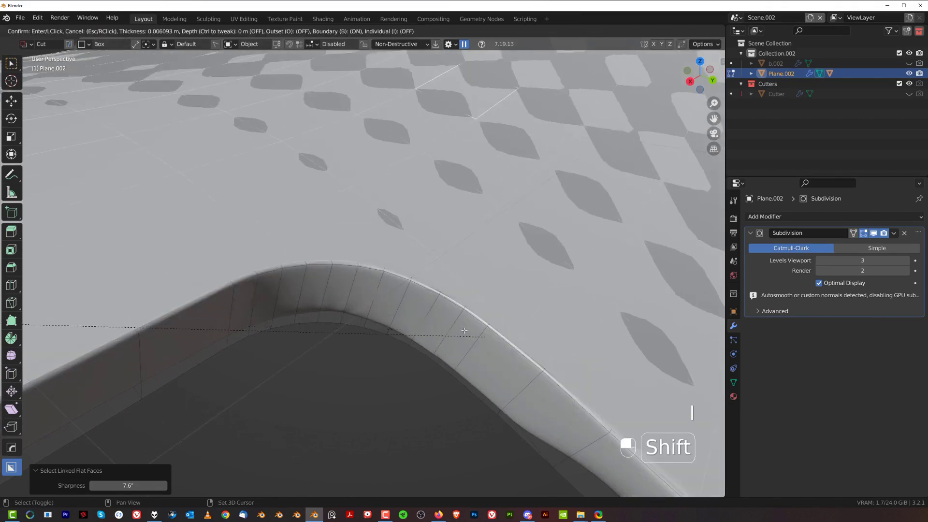
click(448, 329)
middle_drag(448, 329, 402, 336)
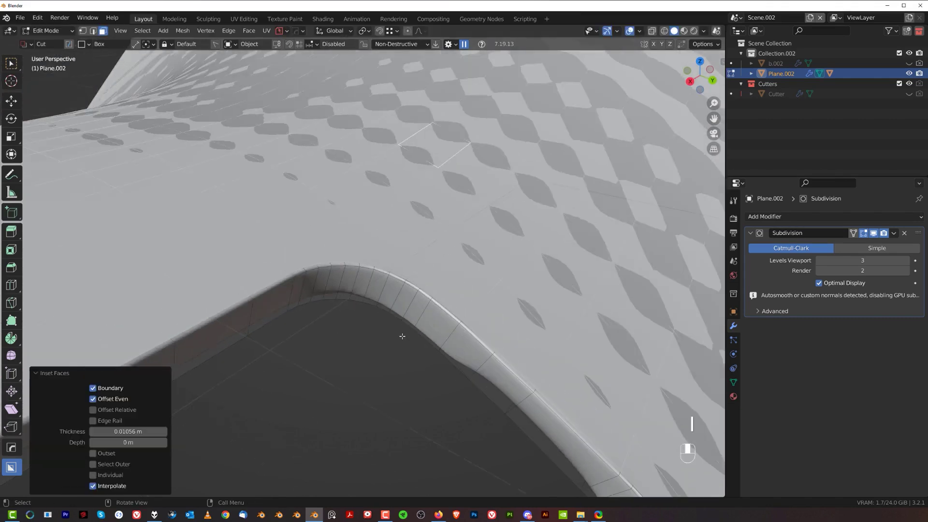
Select the opening's inner wall faces from one wall face using Linked Flat Faces with a sharpness of 12.8°.
click(368, 285)
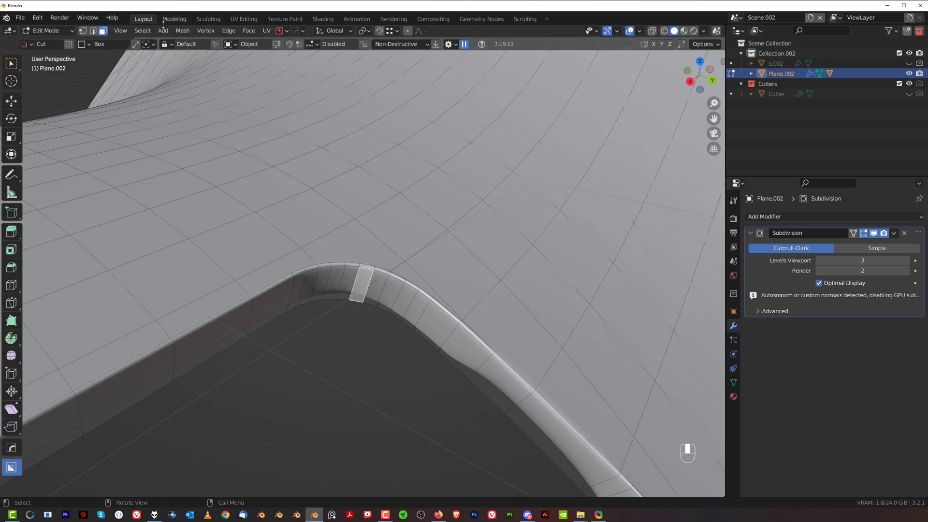
click(143, 31)
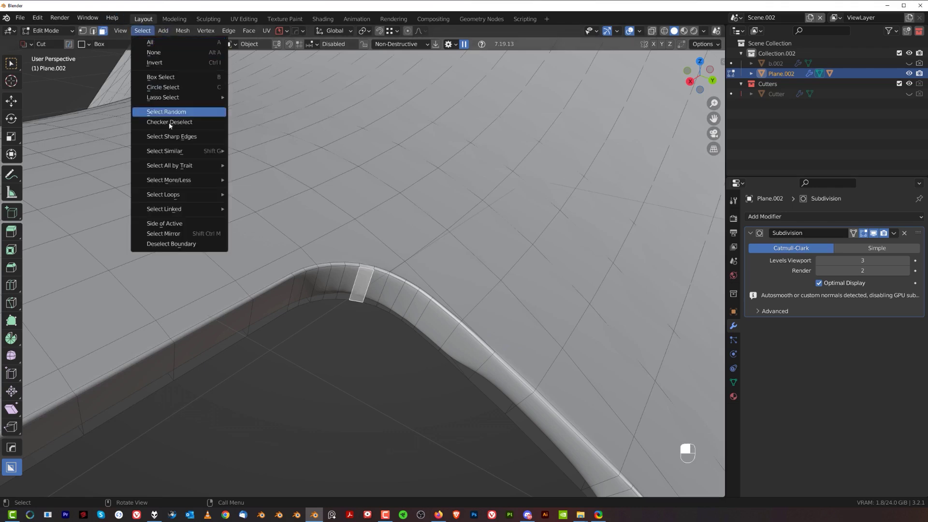
mouse_move(181, 211)
click(269, 229)
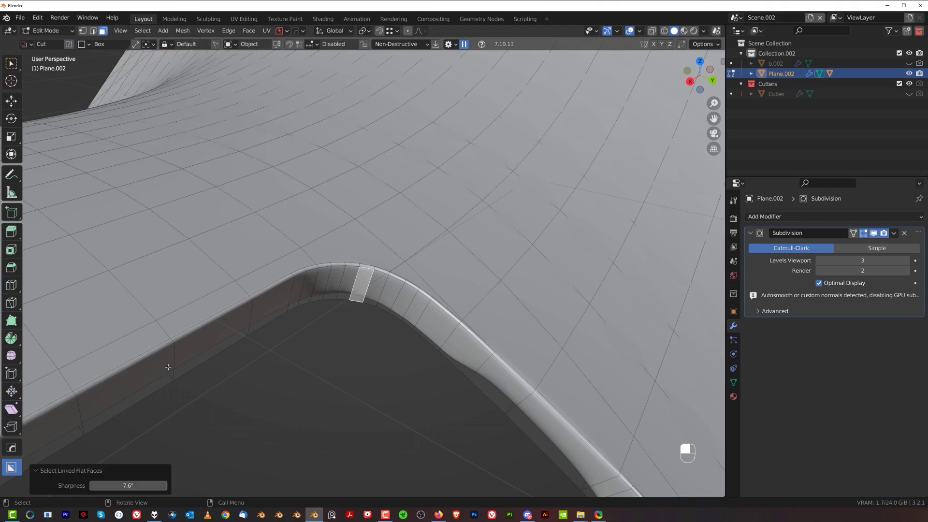
drag(128, 485, 152, 485)
scroll(342, 356, down, 9)
scroll(338, 342, up, 4)
middle_drag(351, 344, 518, 334)
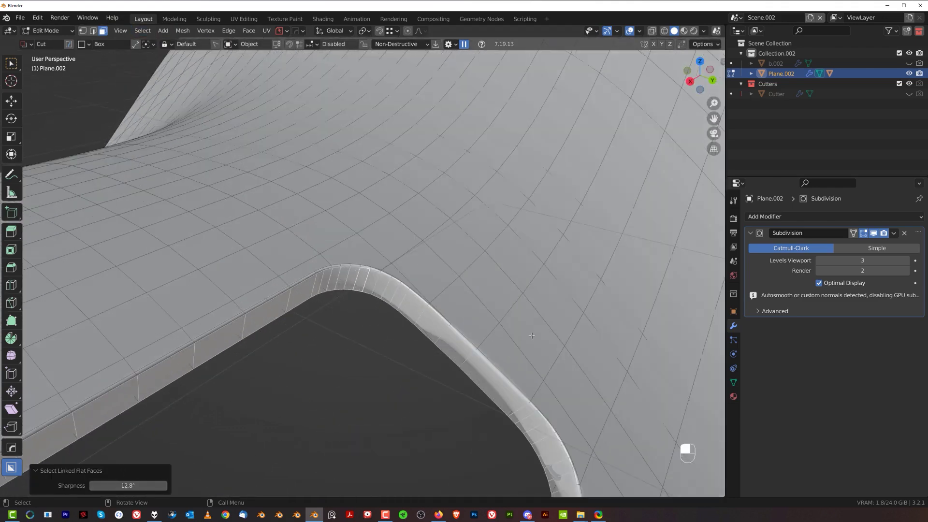
Inset the opening's inner wall faces by about 0.017 m.
key(i)
shift+click(457, 345)
scroll(457, 344, down, 7)
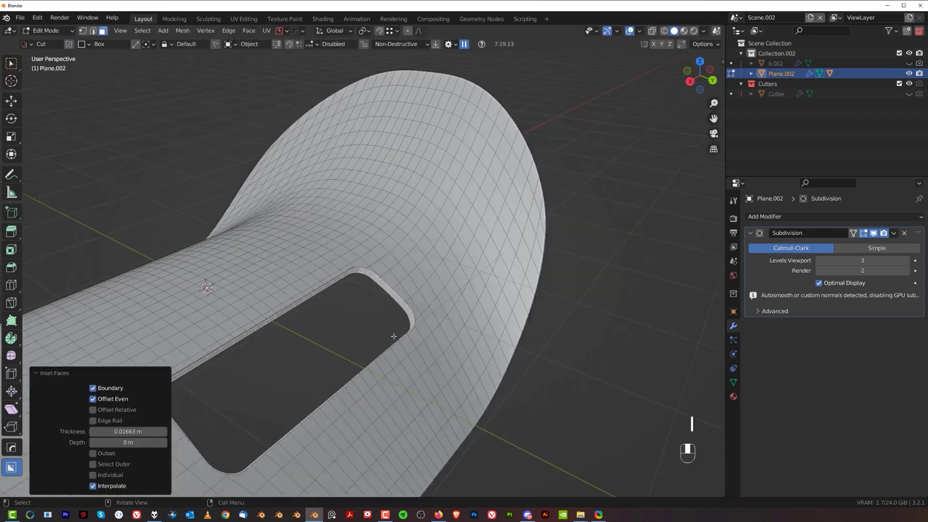
Compare the opening's smoothed corner in Object Mode with its vertex layout in Edit Mode.
key(Tab)
scroll(394, 257, up, 8)
scroll(387, 301, down, 5)
mouse_move(387, 301)
middle_down()
mouse_move(472, 303)
mouse_move(486, 335)
mouse_move(350, 273)
mouse_move(387, 294)
middle_up()
scroll(387, 295, up, 4)
key(Tab)
shift+middle_drag(317, 358, 331, 248)
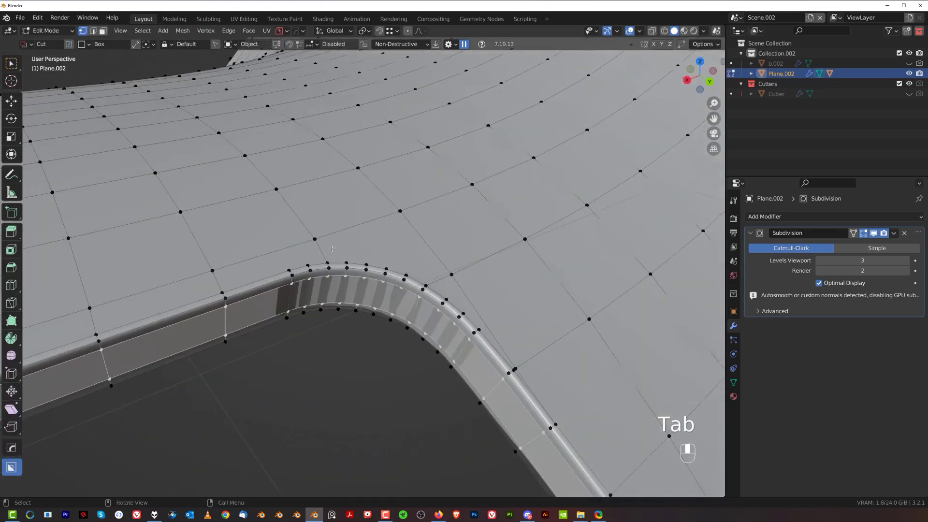
key(Tab)
middle_drag(341, 103, 404, 305)
scroll(371, 277, up, 5)
scroll(404, 305, up, 2)
Select the many-sided face beside the opening's corner to examine its topology, and return to Object Mode to view the whole surface.
key(Tab)
shift+middle_drag(477, 321, 432, 307)
click(380, 270)
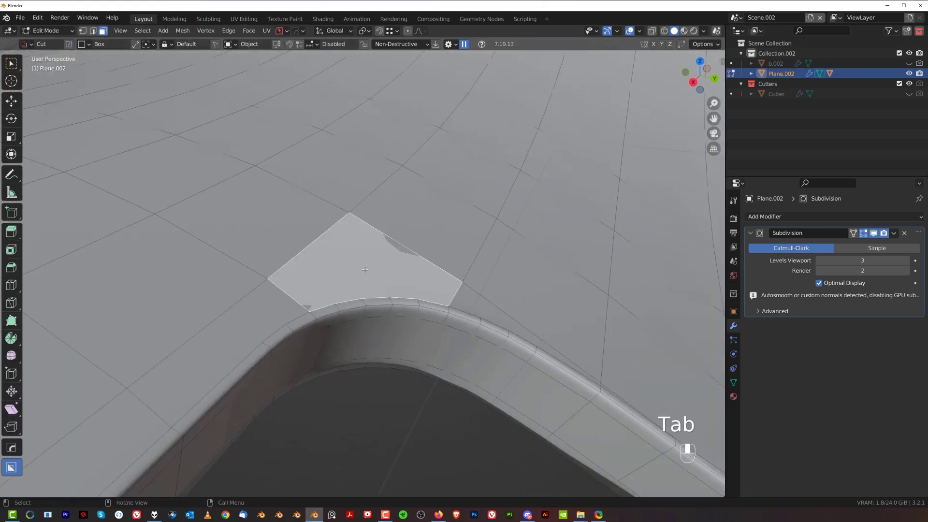
scroll(379, 269, down, 3)
middle_drag(379, 270, 390, 248)
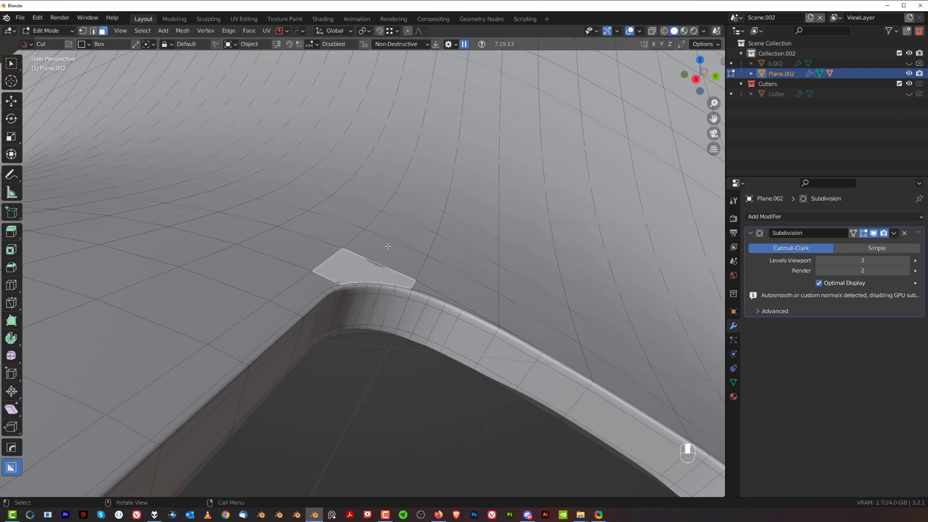
key(Tab)
scroll(363, 227, down, 8)
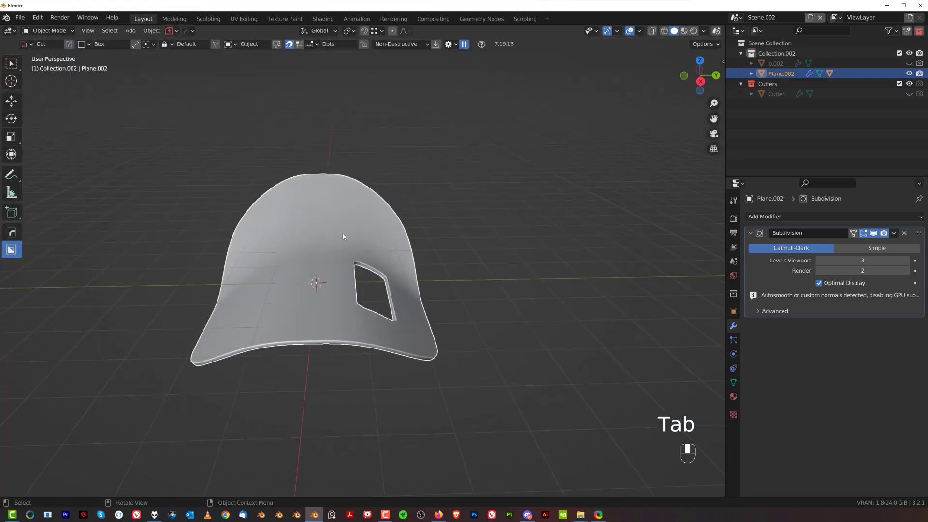
Mirror the surface across the Y axis with Y bisect enabled, duplicating the opening on the opposite side.
key(alt+x)
click(387, 283)
middle_drag(387, 284, 411, 281)
Examine the mirrored surface and the edges of both openings from several angles and distances.
key(KP_5)
key(KP_5)
scroll(307, 287, up, 4)
scroll(270, 259, down, 5)
scroll(360, 282, up, 3)
scroll(333, 313, down, 3)
middle_drag(412, 282, 328, 291)
scroll(444, 257, up, 3)
scroll(385, 254, up, 1)
shift+middle_drag(448, 257, 392, 292)
scroll(388, 254, down, 4)
scroll(407, 237, up, 5)
scroll(450, 269, down, 2)
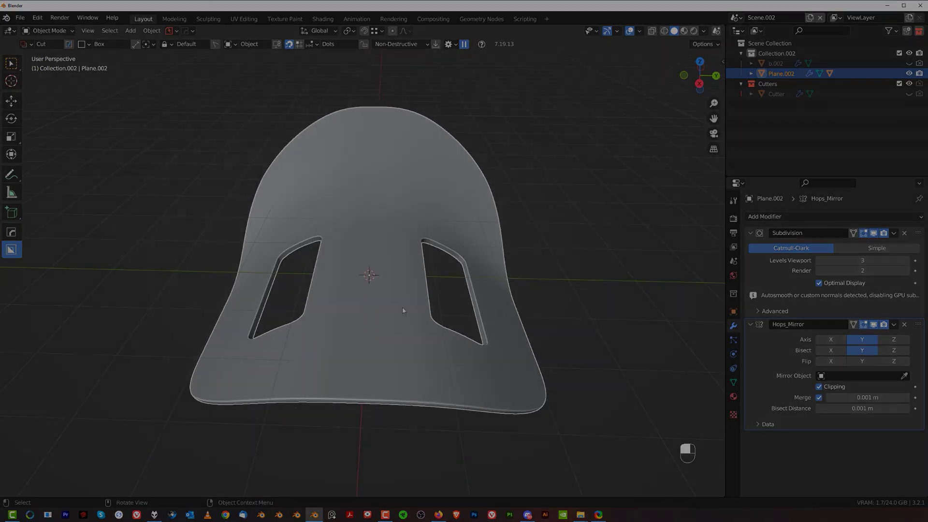